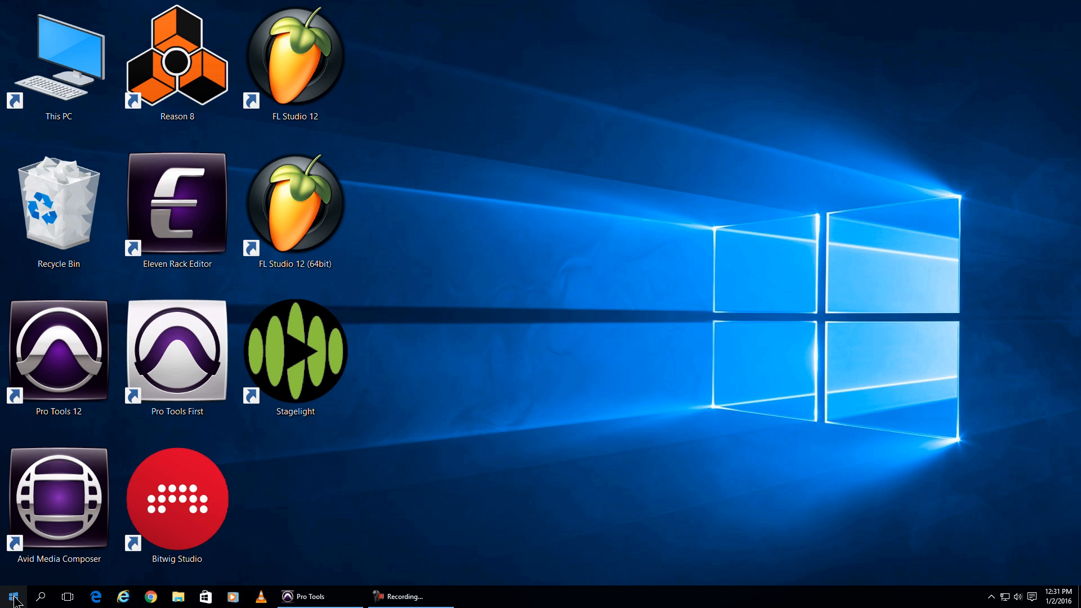
Step: Find the Control Panel among the Start tiles and by searching for "contr", without opening it
{"action": "left_click", "coordinate": [13, 596]}
{"action": "scroll", "coordinate": [208, 439], "scroll_direction": "down", "scroll_amount": 1}
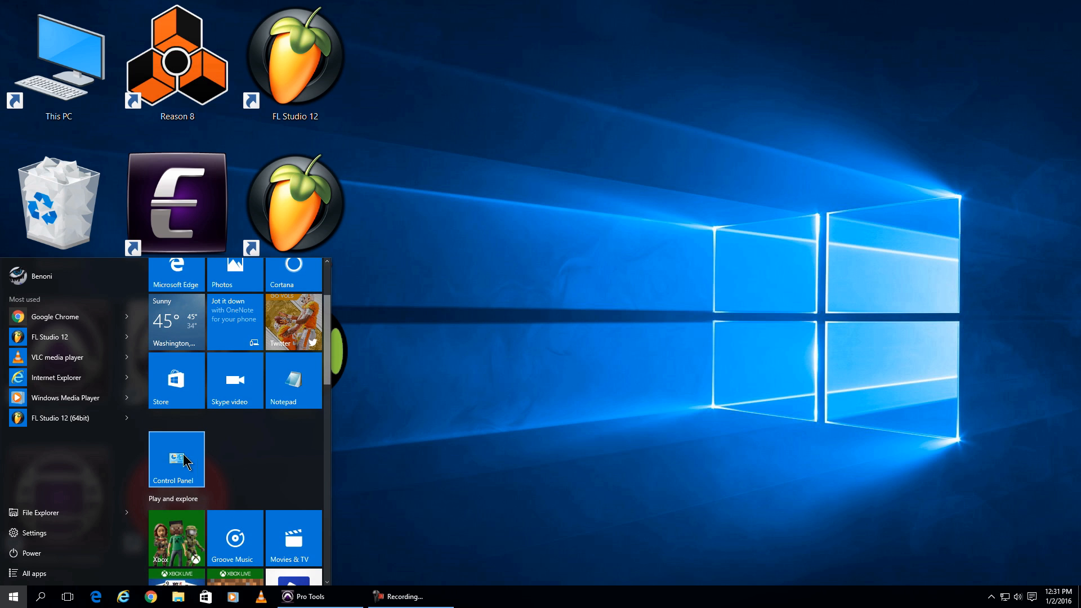
{"action": "left_click", "coordinate": [445, 376]}
{"action": "key", "text": "super"}
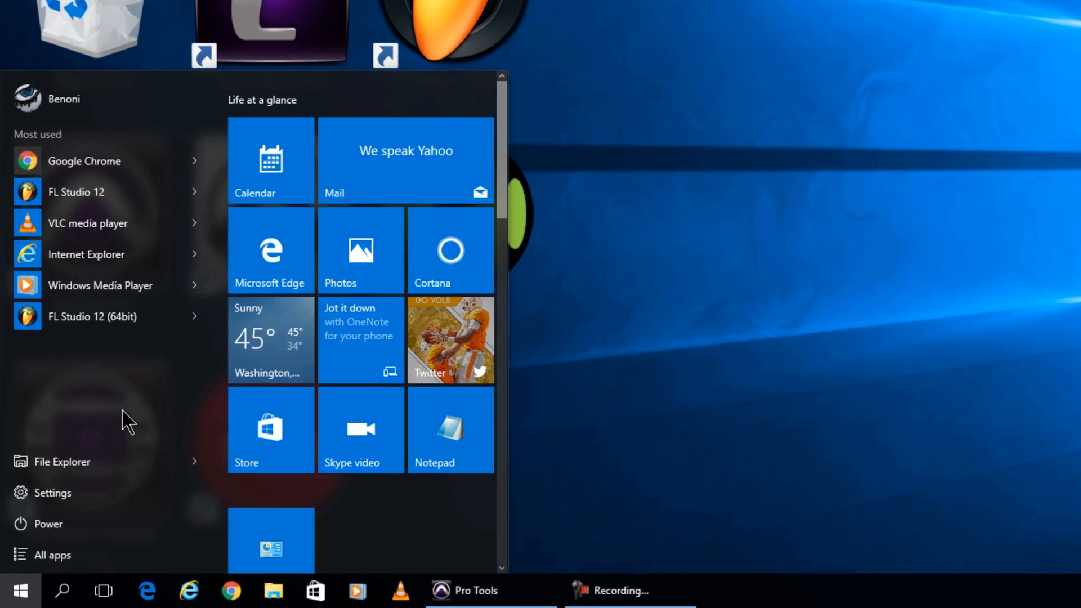
{"action": "type", "text": "contr"}
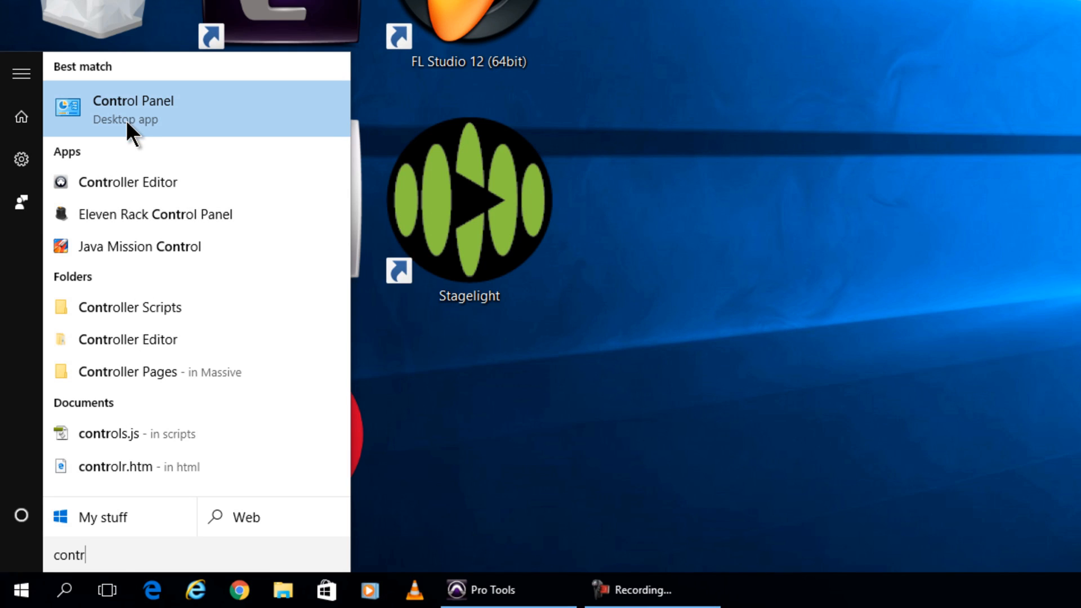
{"action": "left_click", "coordinate": [610, 249]}
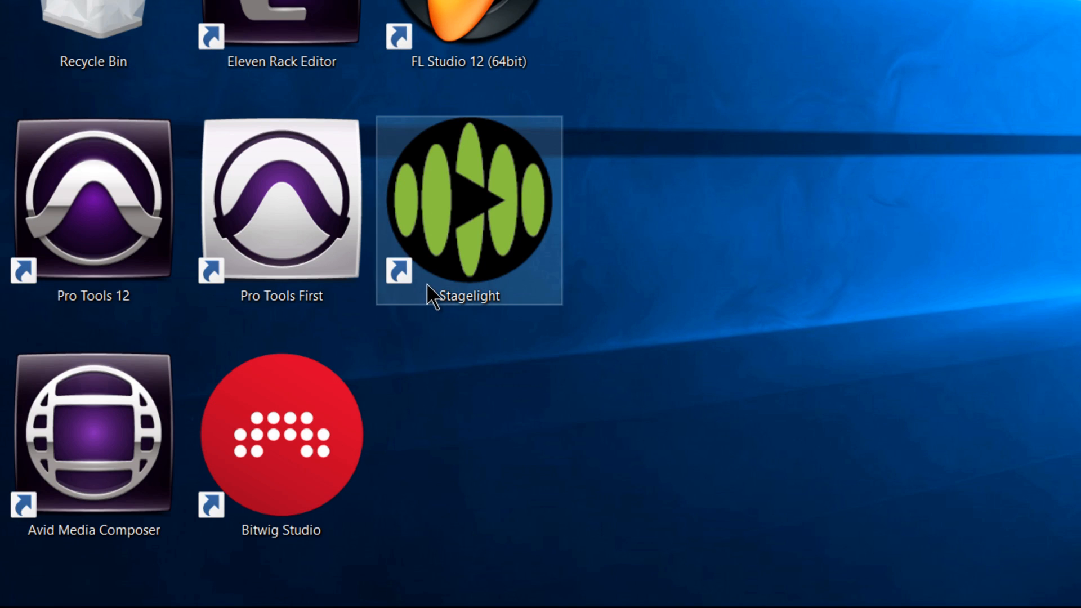
Step: View the categories in the Windows Settings window, and close it again
{"action": "key", "text": "super"}
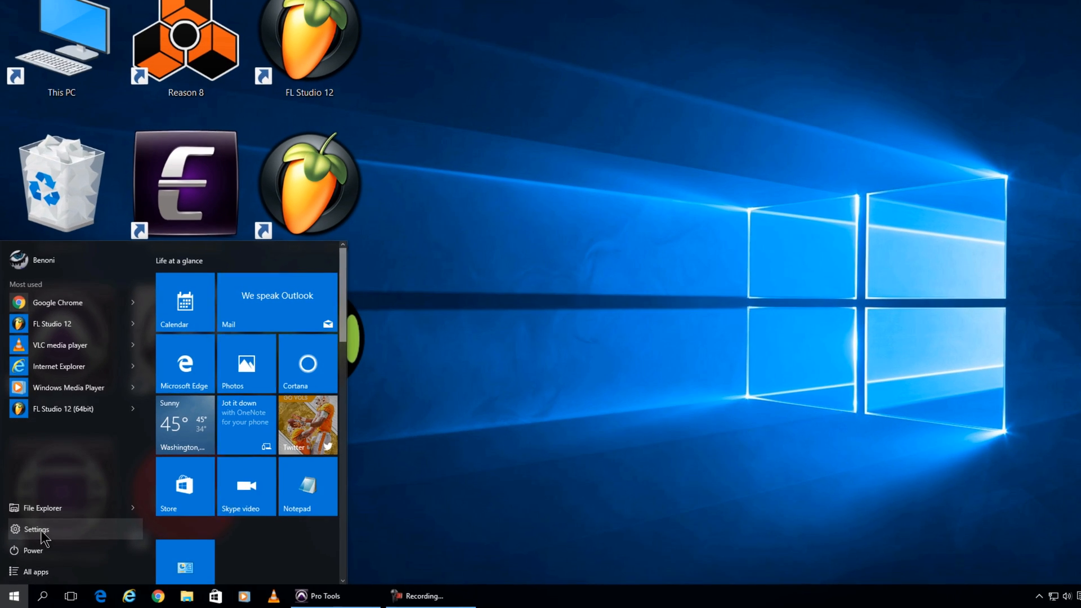
{"action": "left_click", "coordinate": [51, 507]}
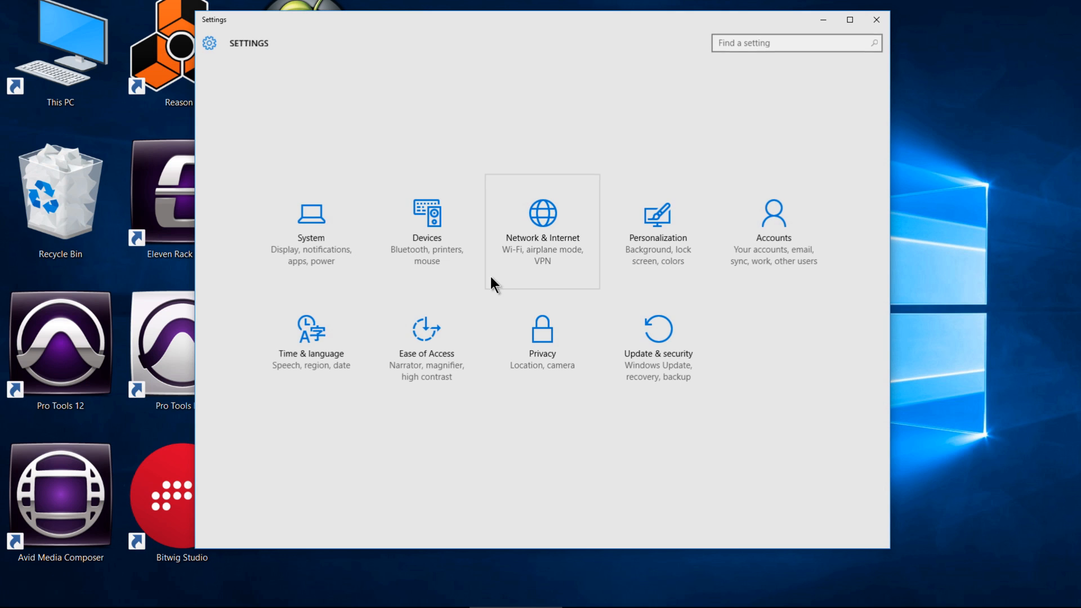
{"action": "left_click", "coordinate": [876, 20]}
Step: Open the Control Panel and show its Administrative Tools
{"action": "key", "text": "super"}
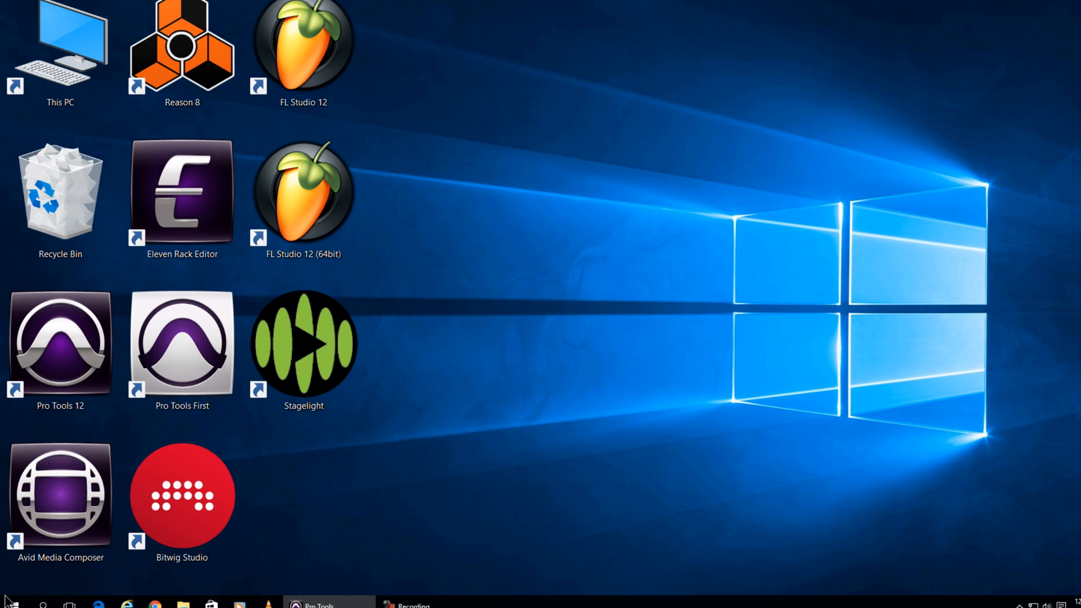
{"action": "scroll", "coordinate": [179, 461], "scroll_direction": "down", "scroll_amount": 2}
{"action": "left_click", "coordinate": [180, 458]}
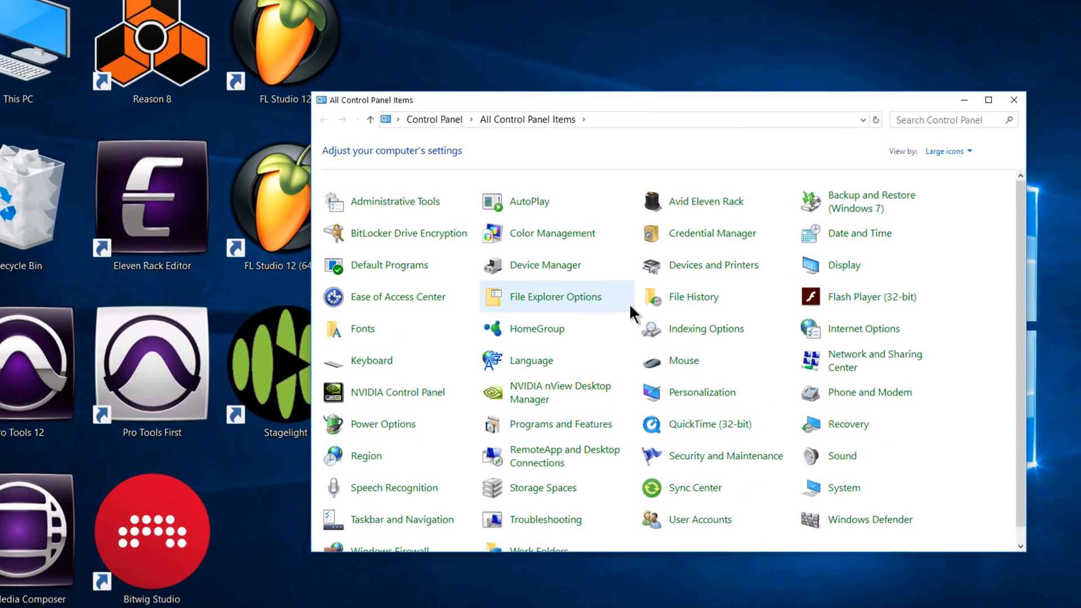
{"action": "left_click", "coordinate": [402, 200]}
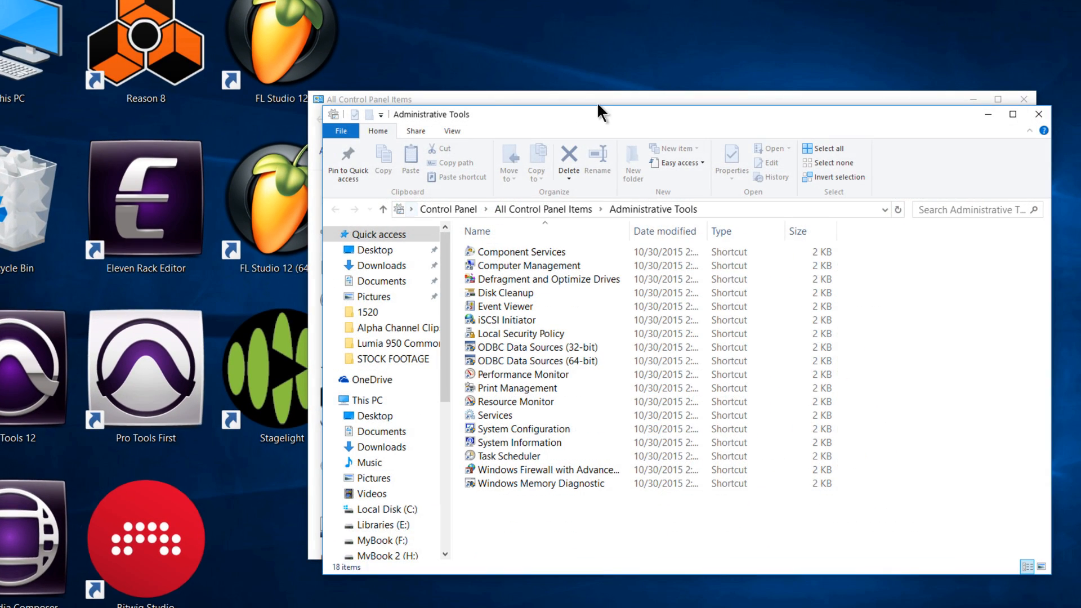
Step: Check the view options of the Control Panel items, keeping them as large icons
{"action": "left_click", "coordinate": [597, 101]}
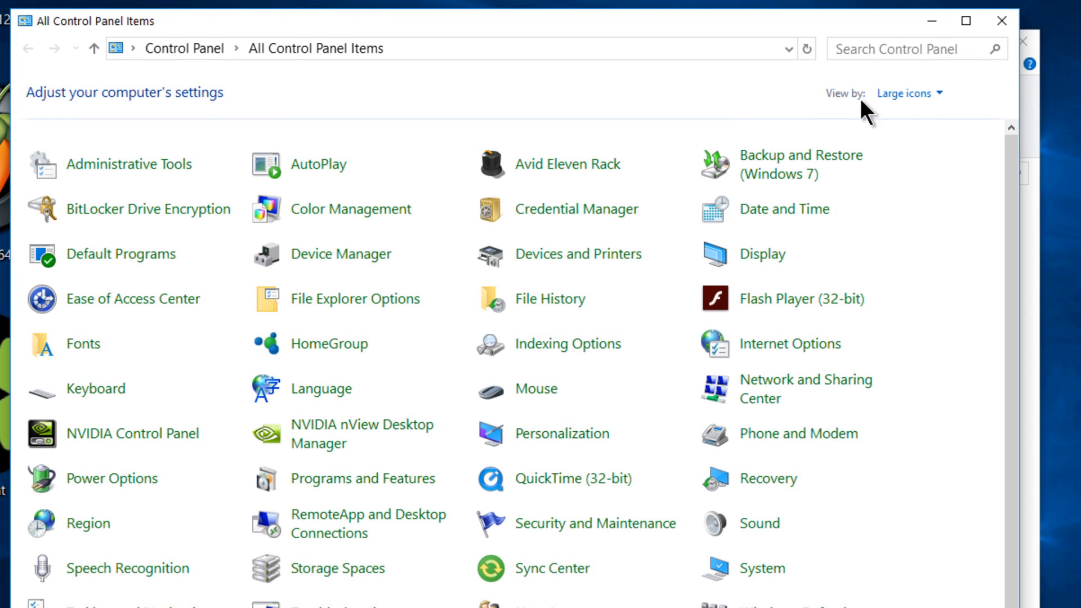
{"action": "left_click", "coordinate": [907, 94]}
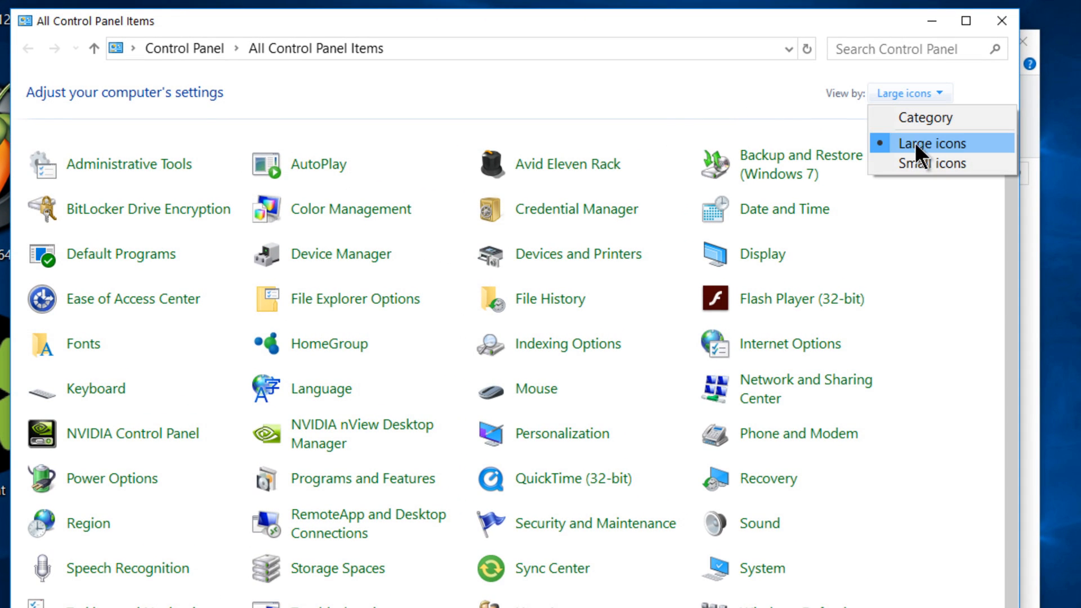
{"action": "left_click", "coordinate": [468, 103]}
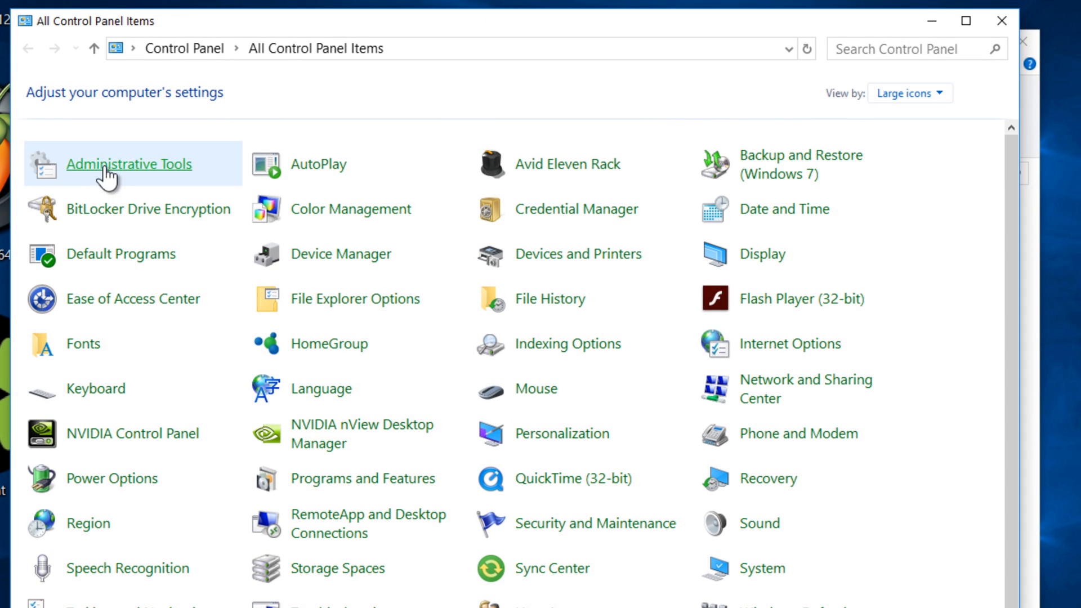
{"action": "left_click_drag", "start_coordinate": [859, 26], "coordinate": [755, 0]}
Step: Open Computer Management from Administrative Tools, show Disk Management and enlarge the window
{"action": "left_click", "coordinate": [965, 100]}
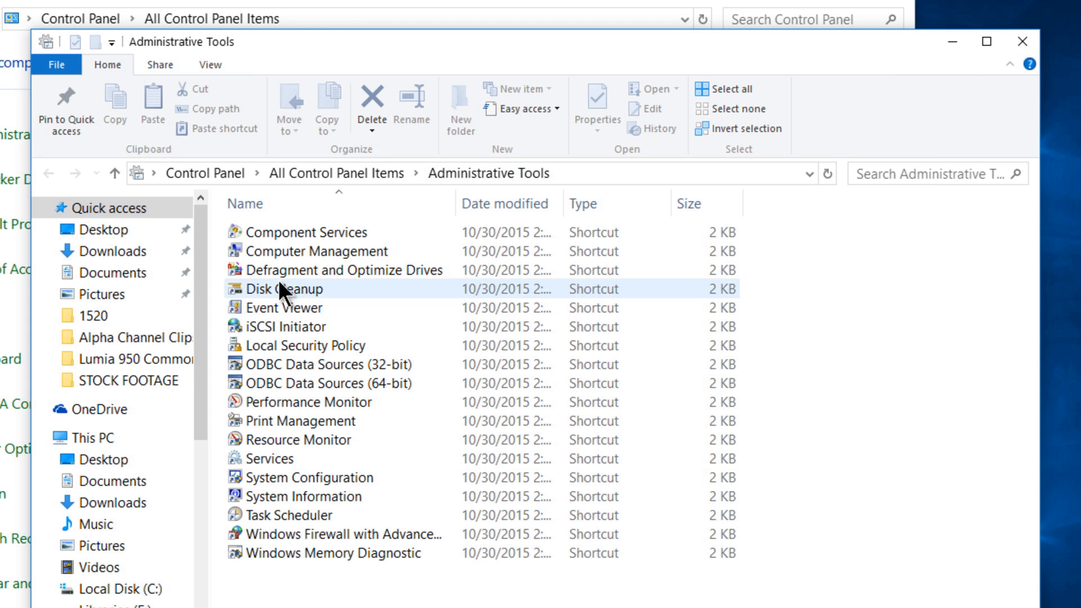
{"action": "double_click", "coordinate": [318, 255]}
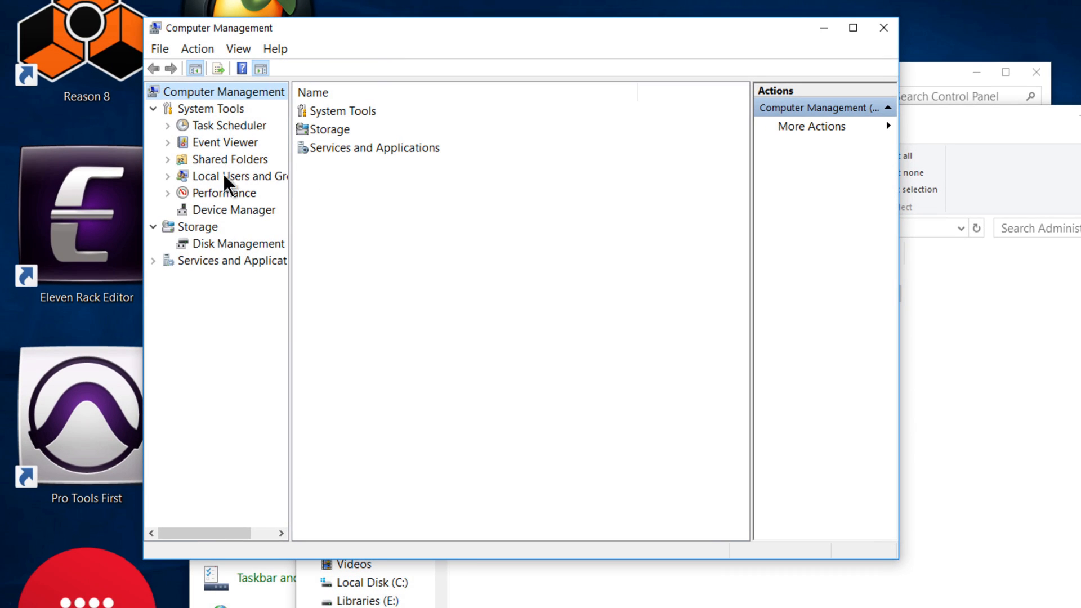
{"action": "left_click", "coordinate": [221, 244]}
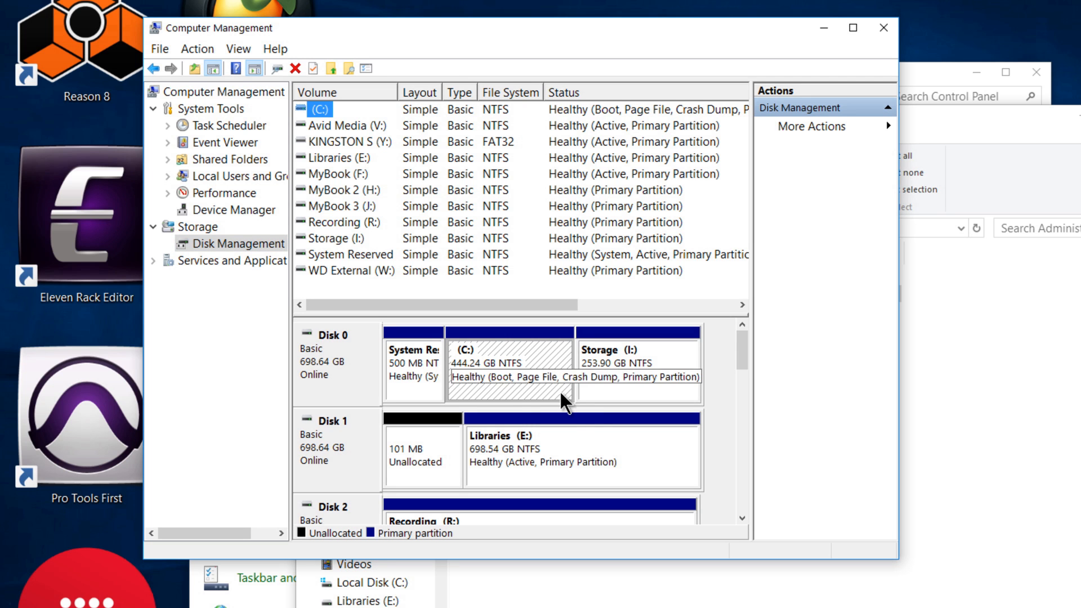
{"action": "left_click_drag", "start_coordinate": [900, 561], "coordinate": [1080, 607]}
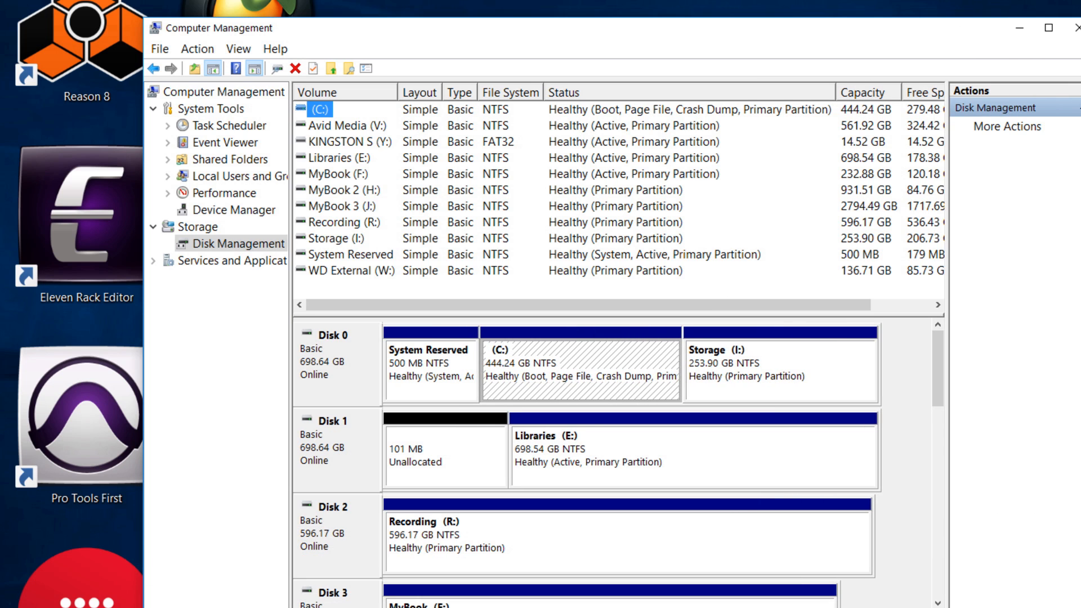
Step: Examine the list of disks and their drive letters, including the available options for removable Disk 7
{"action": "left_click_drag", "start_coordinate": [935, 341], "coordinate": [934, 417]}
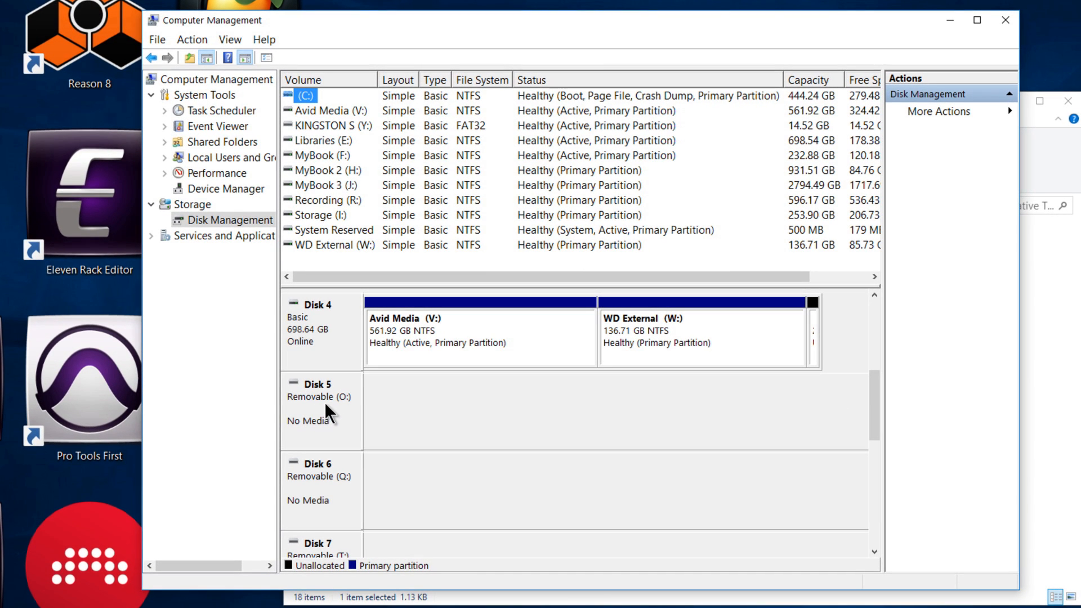
{"action": "left_click_drag", "start_coordinate": [870, 400], "coordinate": [876, 437]}
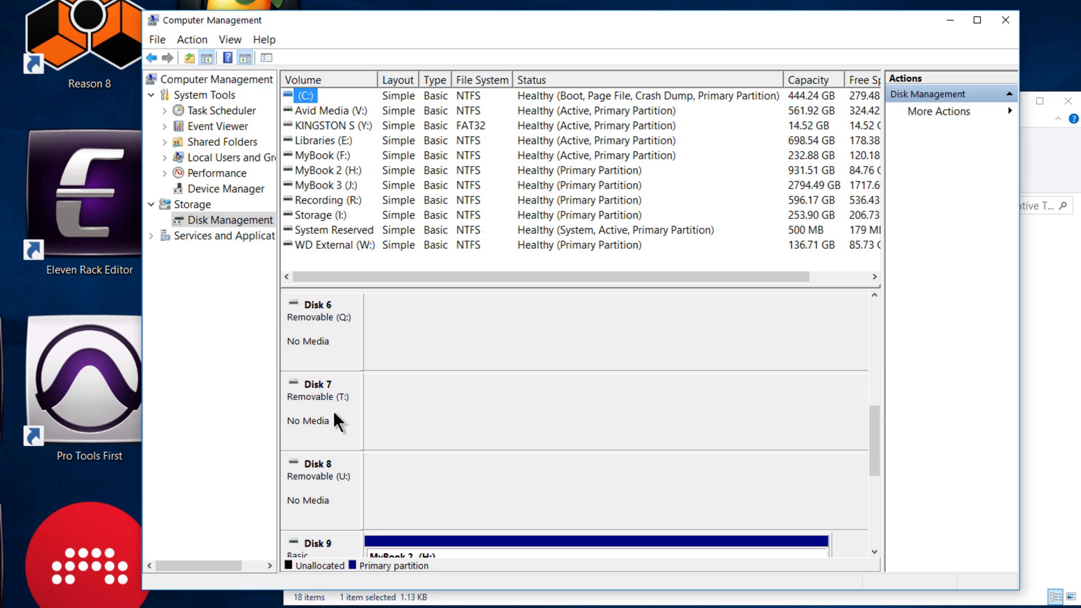
{"action": "left_click_drag", "start_coordinate": [871, 444], "coordinate": [836, 364]}
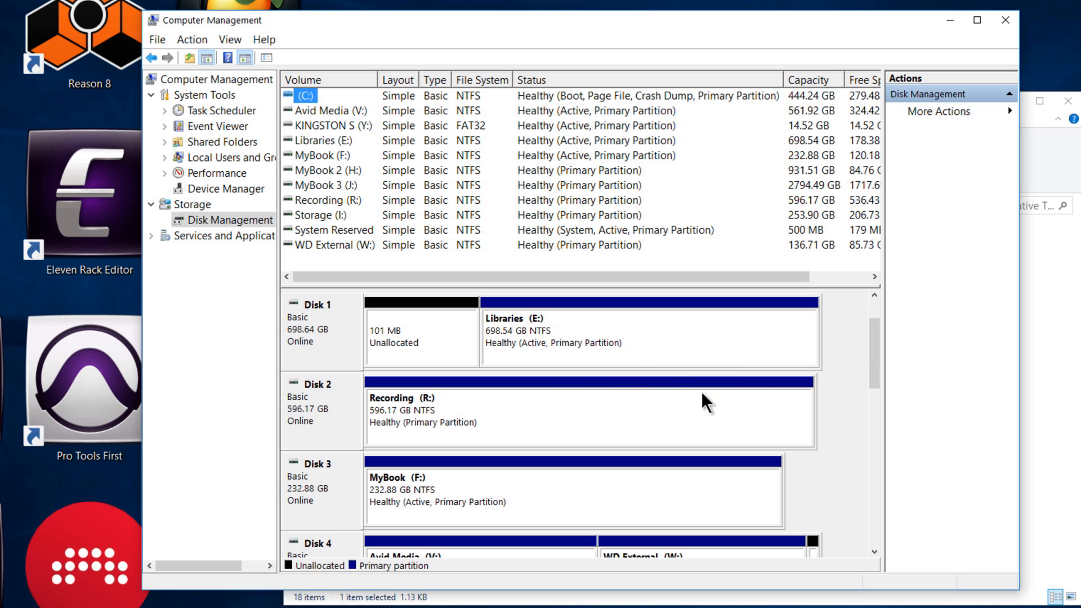
{"action": "left_click_drag", "start_coordinate": [875, 338], "coordinate": [881, 407]}
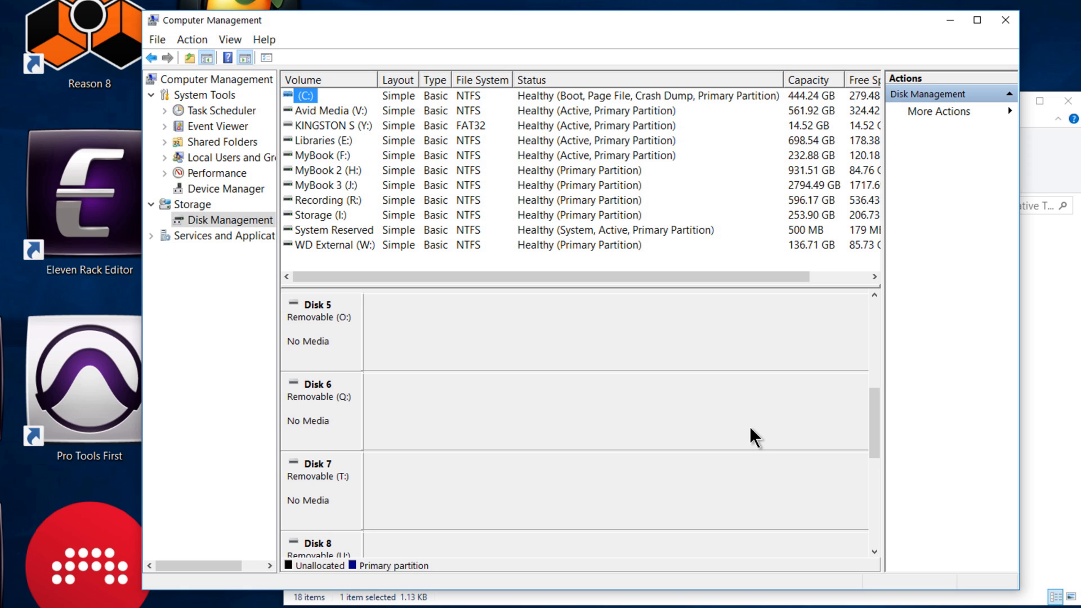
{"action": "scroll", "coordinate": [330, 403], "scroll_direction": "down", "scroll_amount": 1}
{"action": "right_click", "coordinate": [314, 395]}
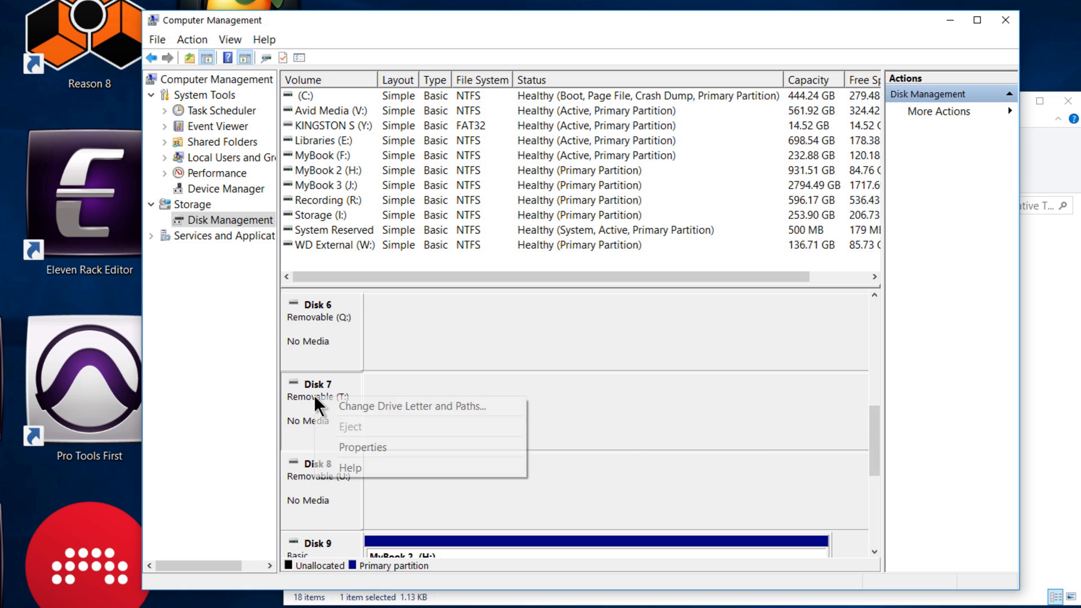
{"action": "left_click", "coordinate": [343, 376]}
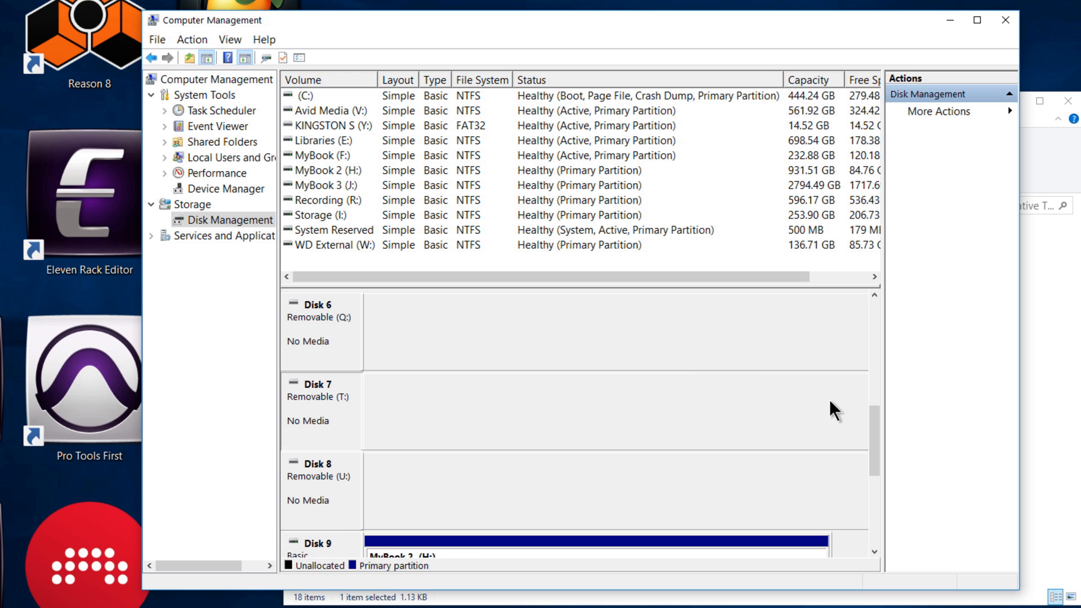
Step: Examine the MyBook 2 and MyBook 3 volumes on Disk 9 and Disk 10
{"action": "mouse_move", "coordinate": [878, 428]}
{"action": "left_mouse_down"}
{"action": "mouse_move", "coordinate": [869, 332]}
{"action": "mouse_move", "coordinate": [883, 478]}
{"action": "left_mouse_up"}
{"action": "left_click", "coordinate": [588, 408]}
{"action": "left_click", "coordinate": [535, 493]}
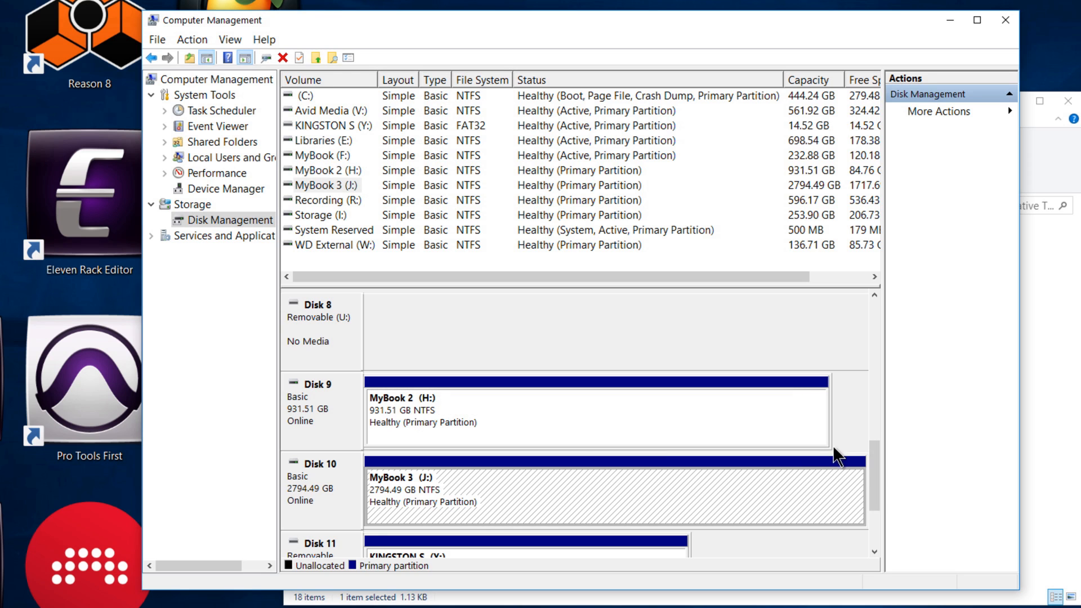
{"action": "left_click_drag", "start_coordinate": [871, 448], "coordinate": [873, 458]}
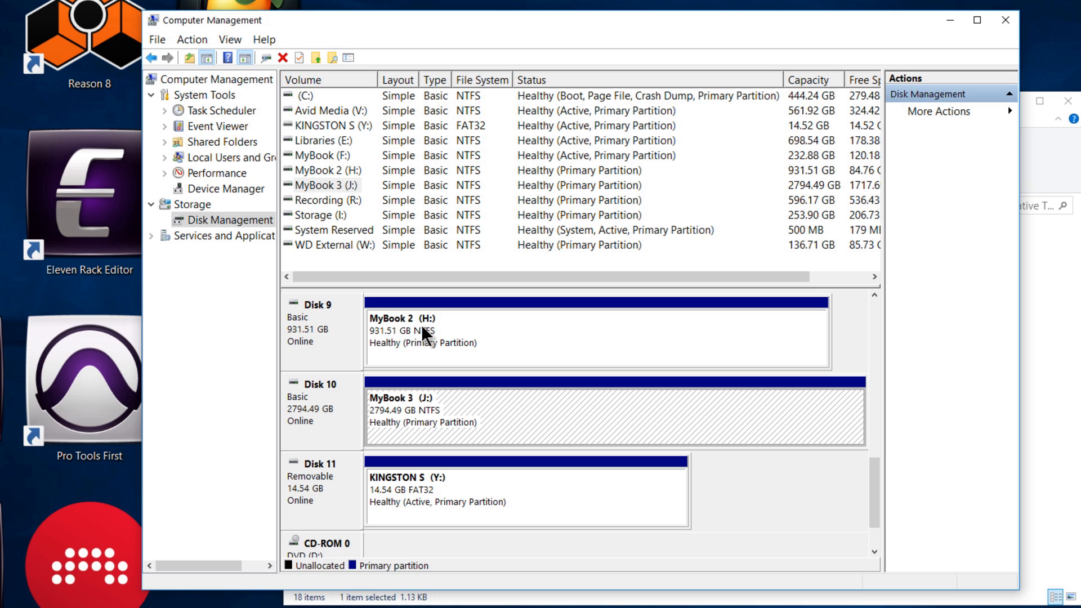
Step: Check which drive letters can be assigned to the MyBook 3 volume on Disk 10, and cancel without changing it
{"action": "right_click", "coordinate": [557, 409]}
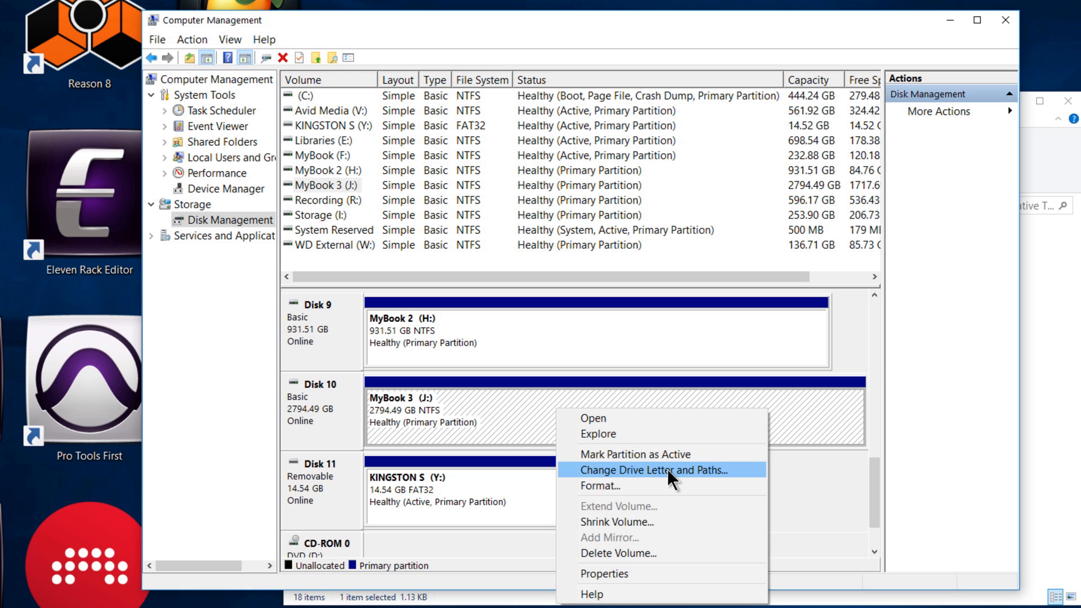
{"action": "left_click", "coordinate": [711, 469]}
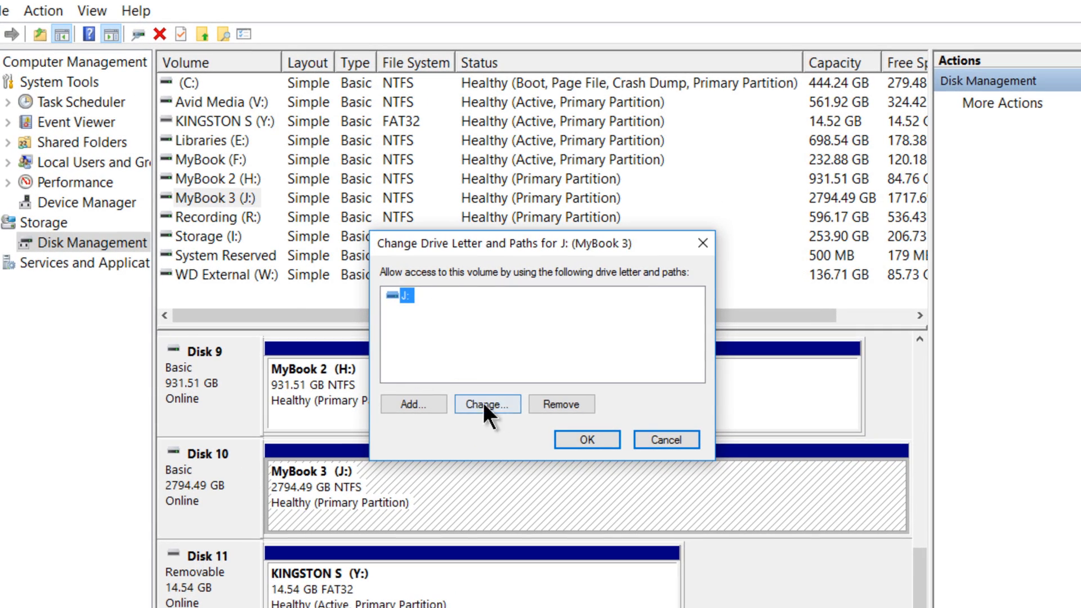
{"action": "left_click", "coordinate": [496, 405]}
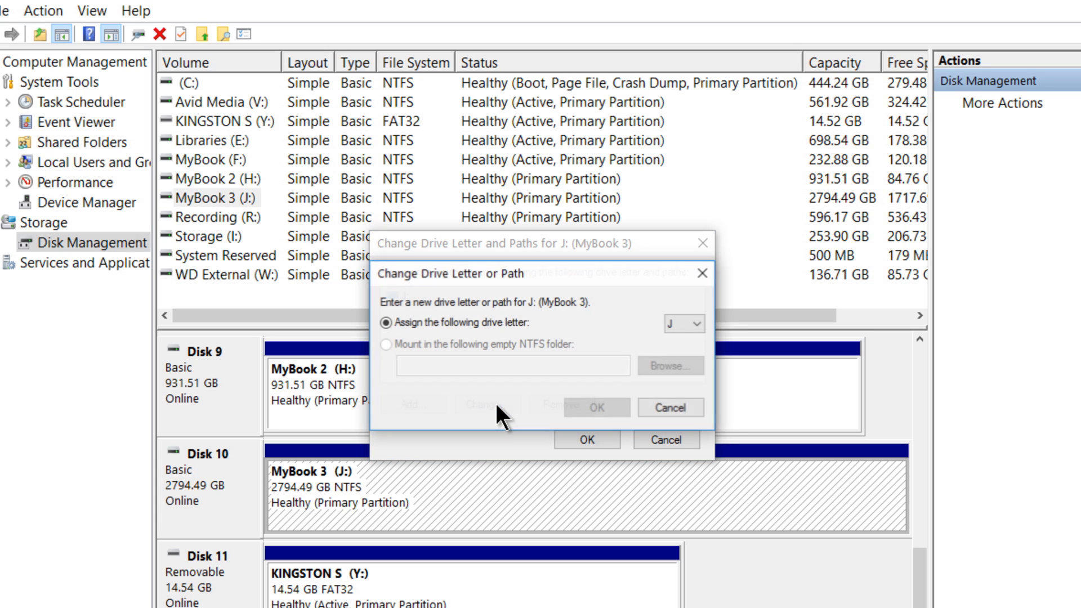
{"action": "left_click", "coordinate": [683, 324]}
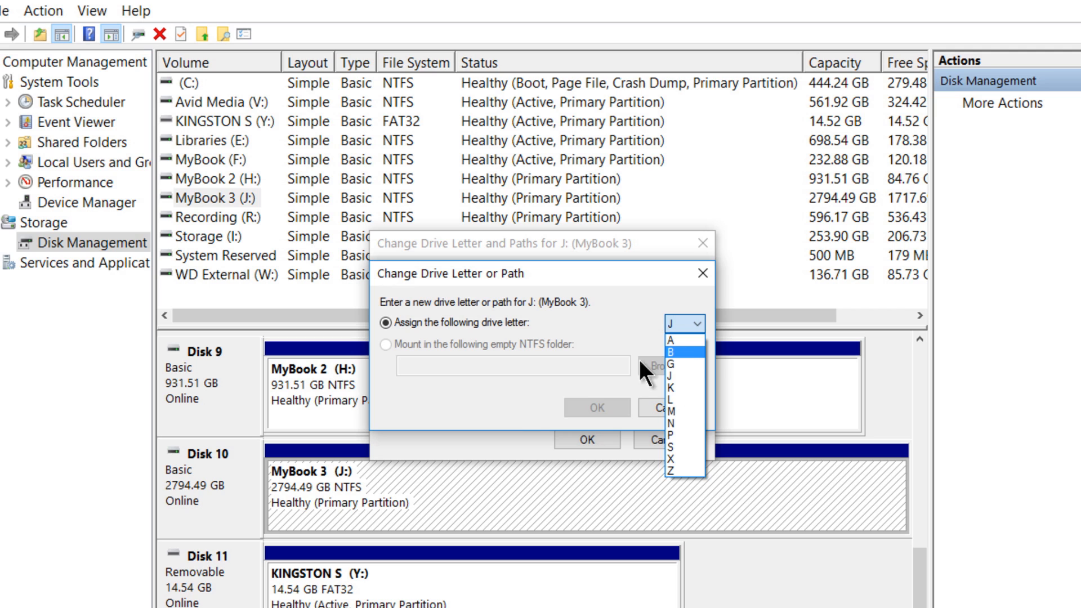
{"action": "left_click", "coordinate": [647, 407]}
{"action": "left_click", "coordinate": [657, 408]}
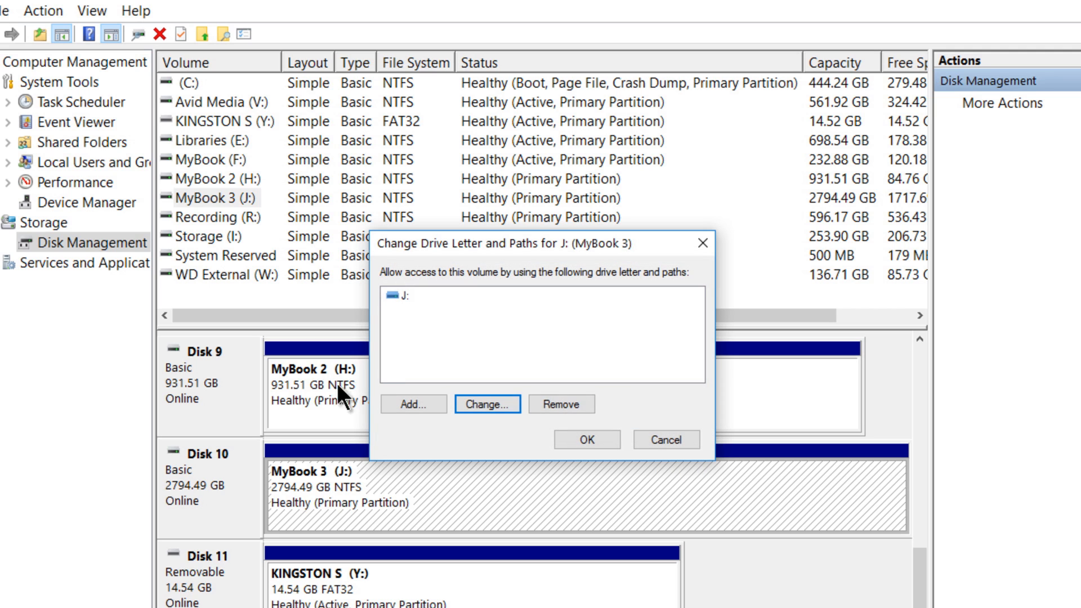
{"action": "left_click", "coordinate": [664, 440]}
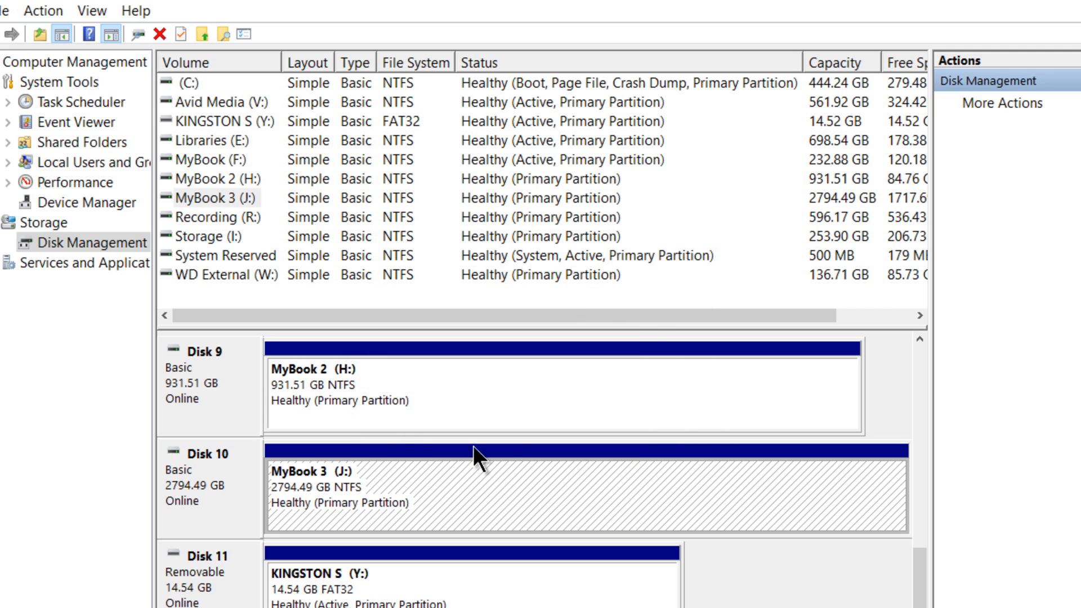
Step: Open the drive letter and path settings for MyBook 2 on Disk 9 and start removing its H: assignment
{"action": "left_click", "coordinate": [370, 393]}
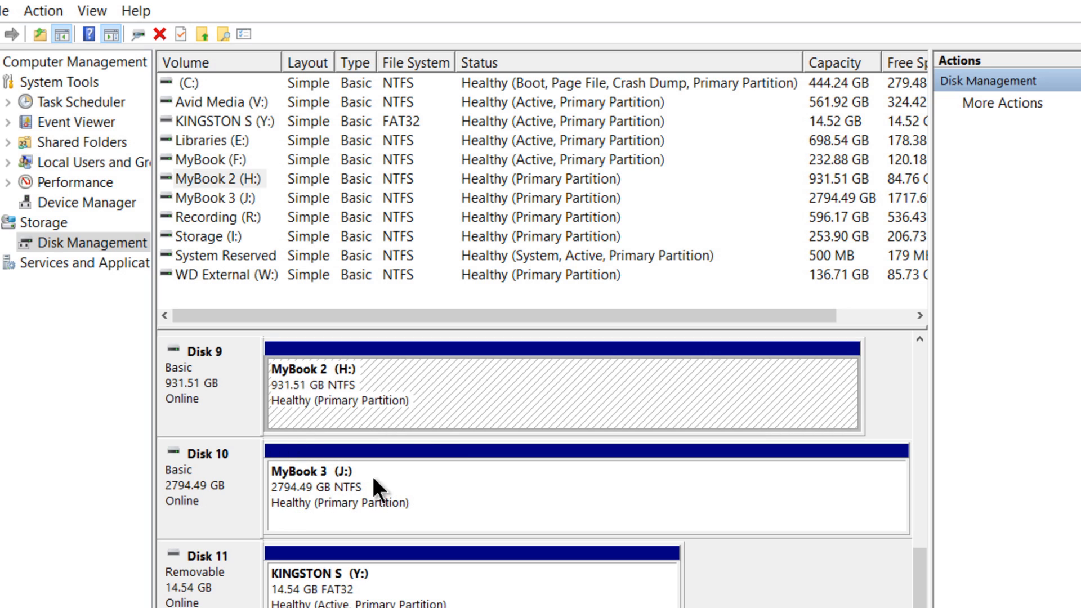
{"action": "right_click", "coordinate": [445, 382]}
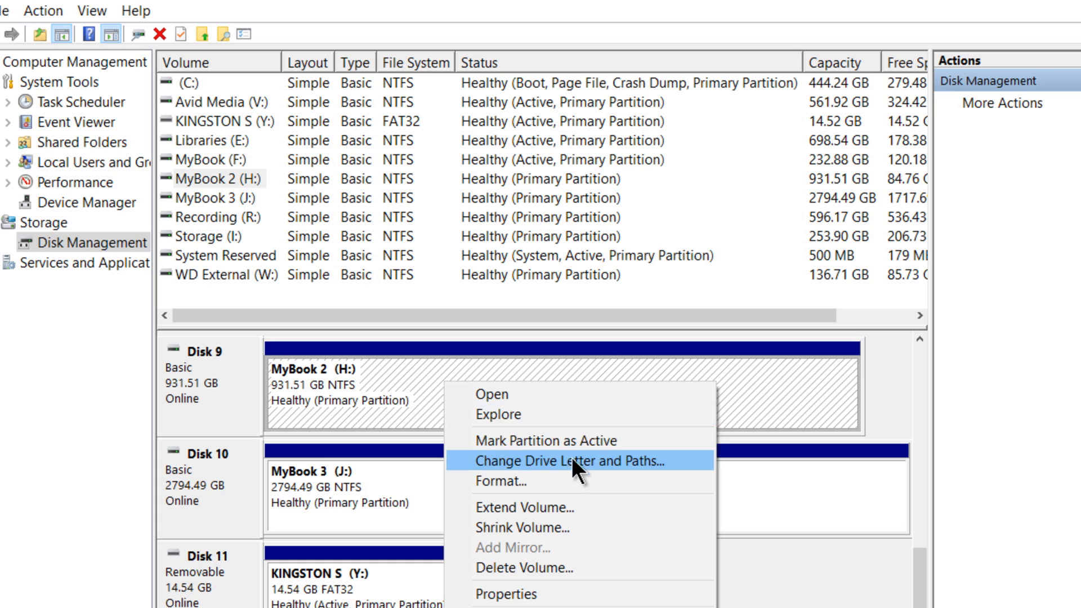
{"action": "left_click", "coordinate": [609, 462]}
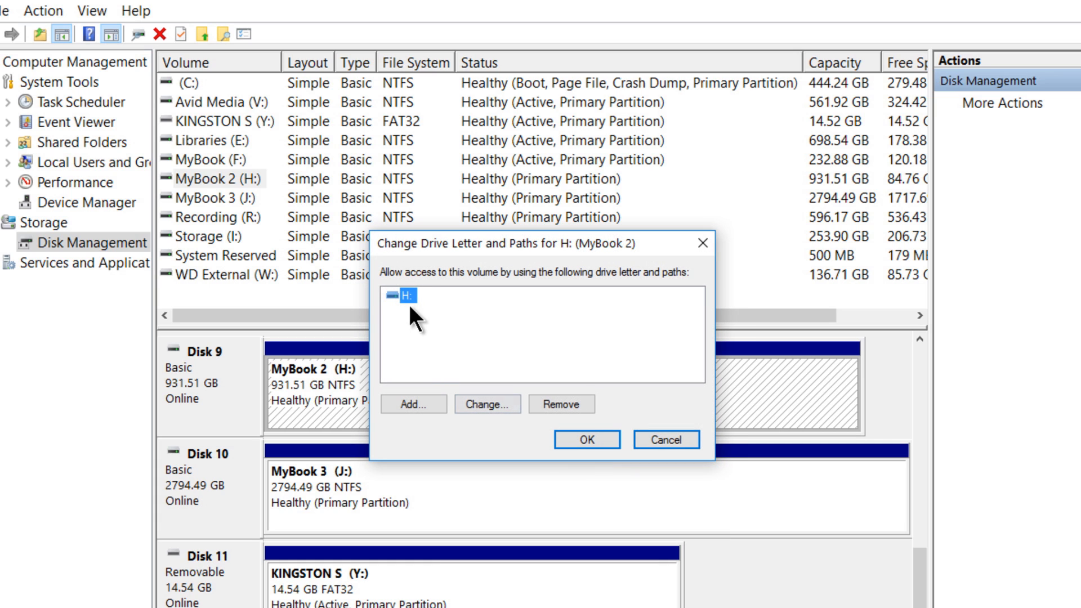
{"action": "left_click", "coordinate": [573, 404]}
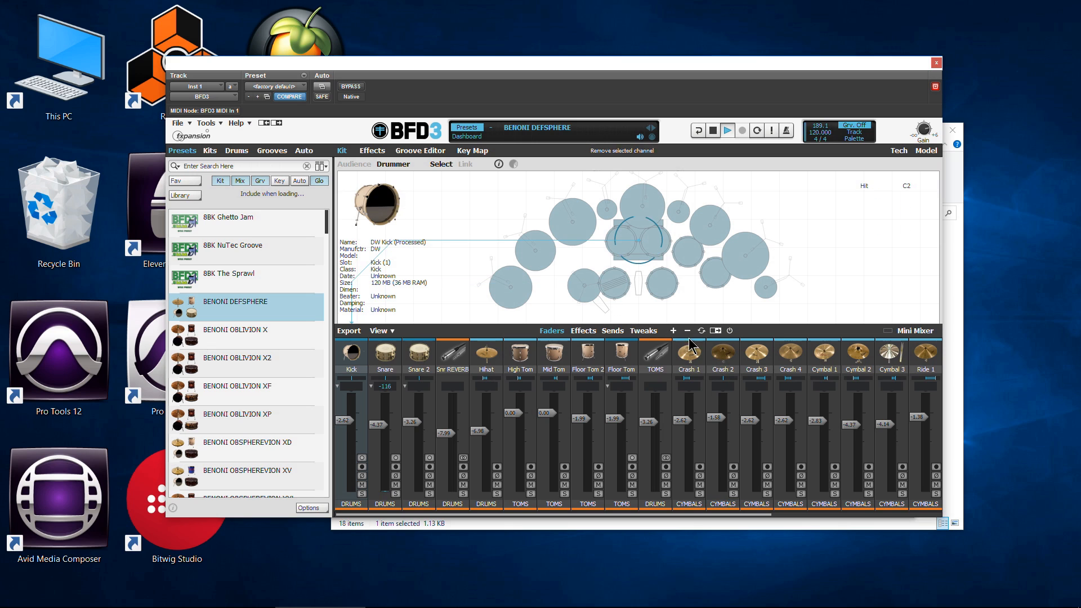
Step: Audition the snare drum in the BFD3 kit view
{"action": "left_click", "coordinate": [616, 283]}
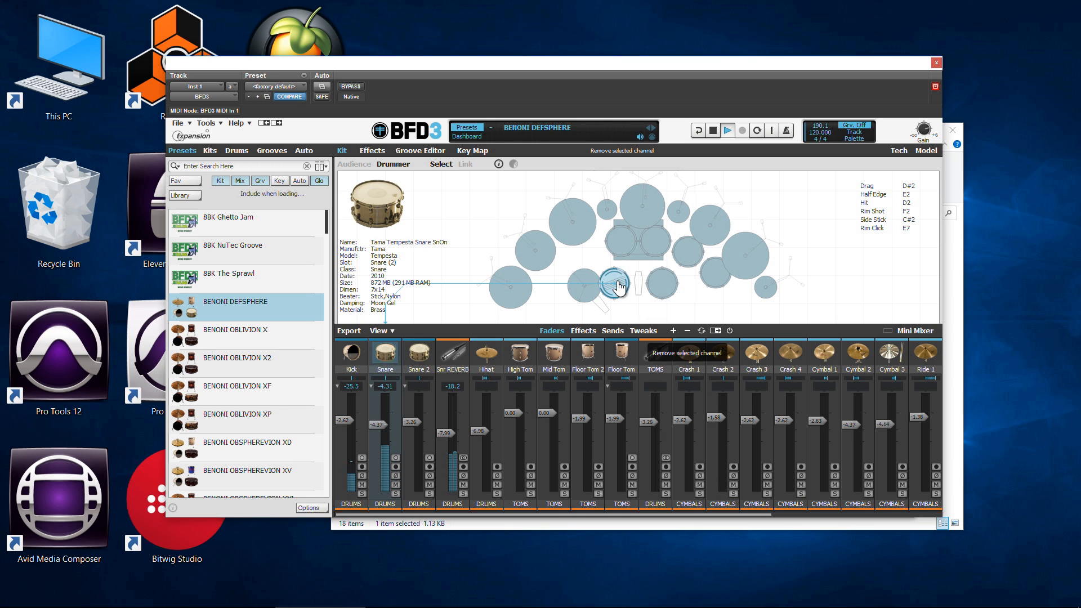
Step: Open BFD3's content locations list and compare its paths with the E:\FXpansion\BFD Drum Library folder in File Explorer
{"action": "left_click", "coordinate": [205, 127]}
{"action": "left_click", "coordinate": [232, 151]}
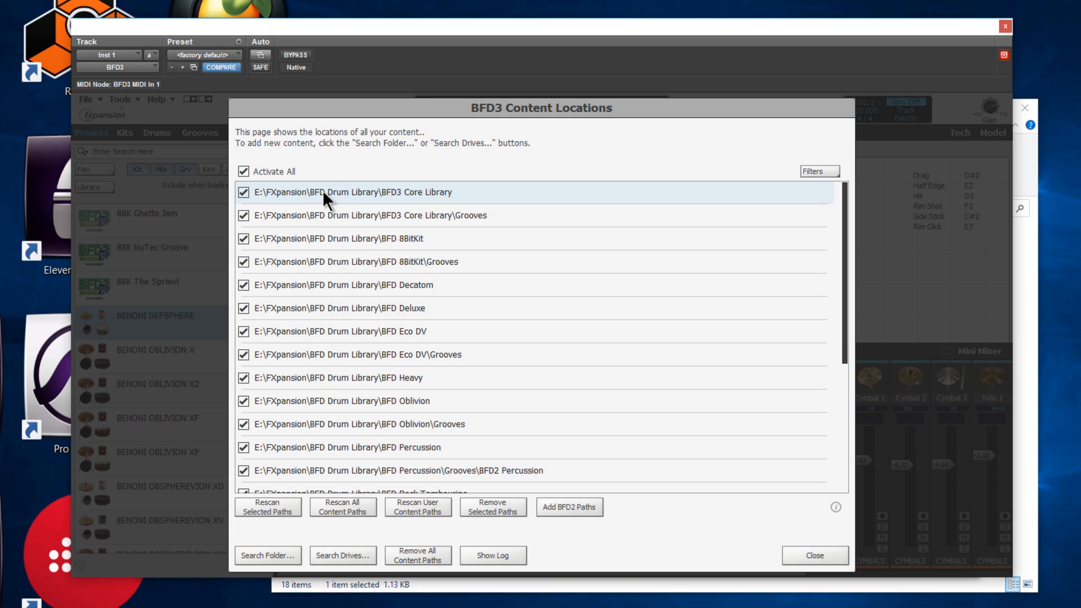
{"action": "double_click", "coordinate": [3, 51]}
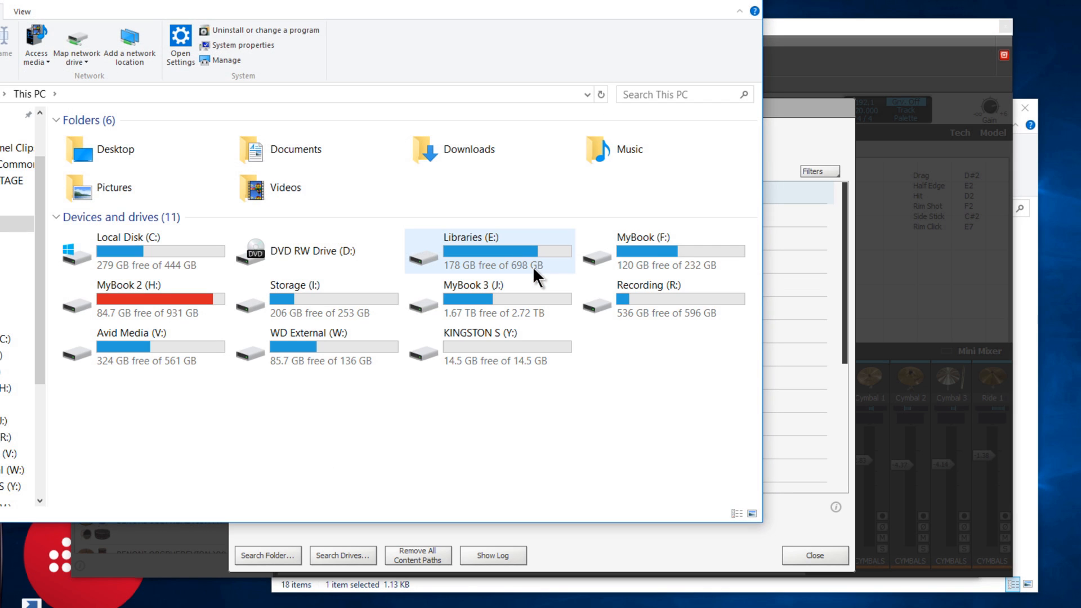
{"action": "double_click", "coordinate": [526, 253]}
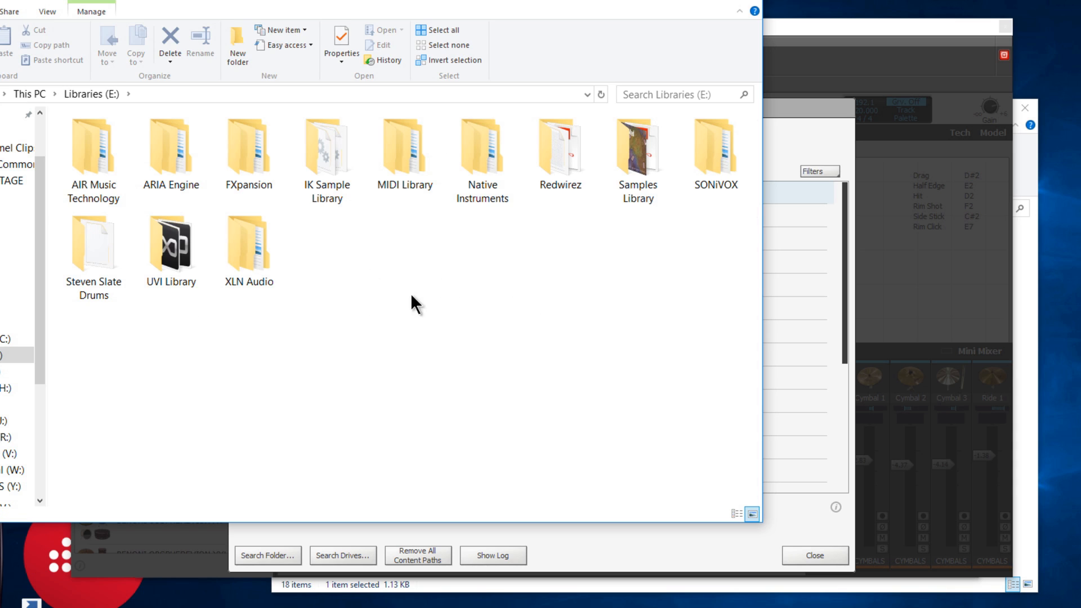
{"action": "double_click", "coordinate": [251, 155]}
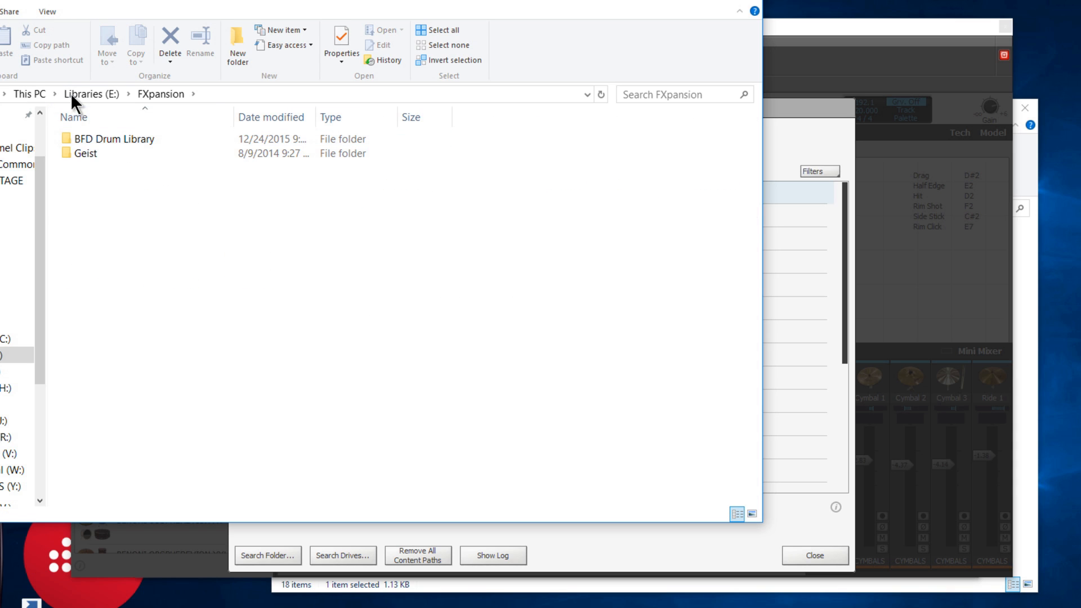
{"action": "double_click", "coordinate": [113, 139]}
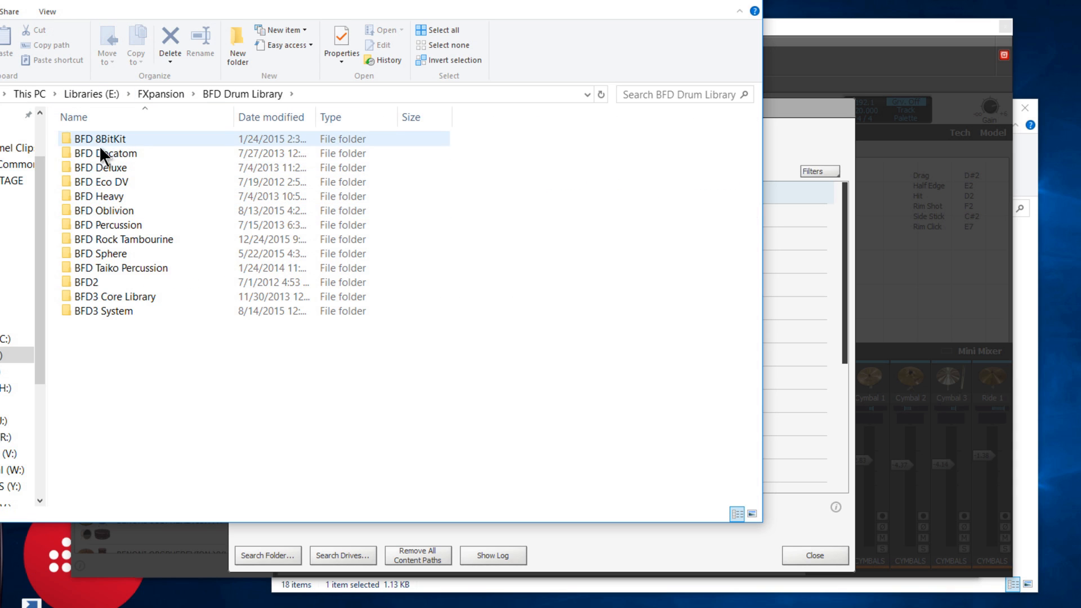
{"action": "left_click_drag", "start_coordinate": [323, 6], "coordinate": [457, 2]}
{"action": "left_click", "coordinate": [831, 0]}
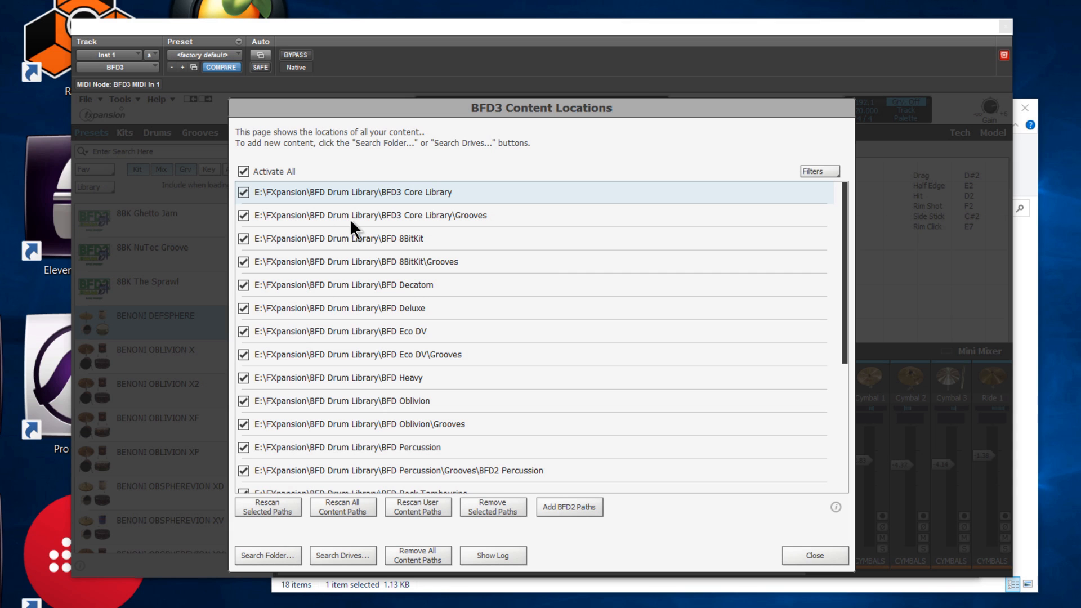
Step: Close BFD3's content locations list and confirm removing the H: drive letter from MyBook 2 in Computer Management
{"action": "left_click", "coordinate": [1025, 177]}
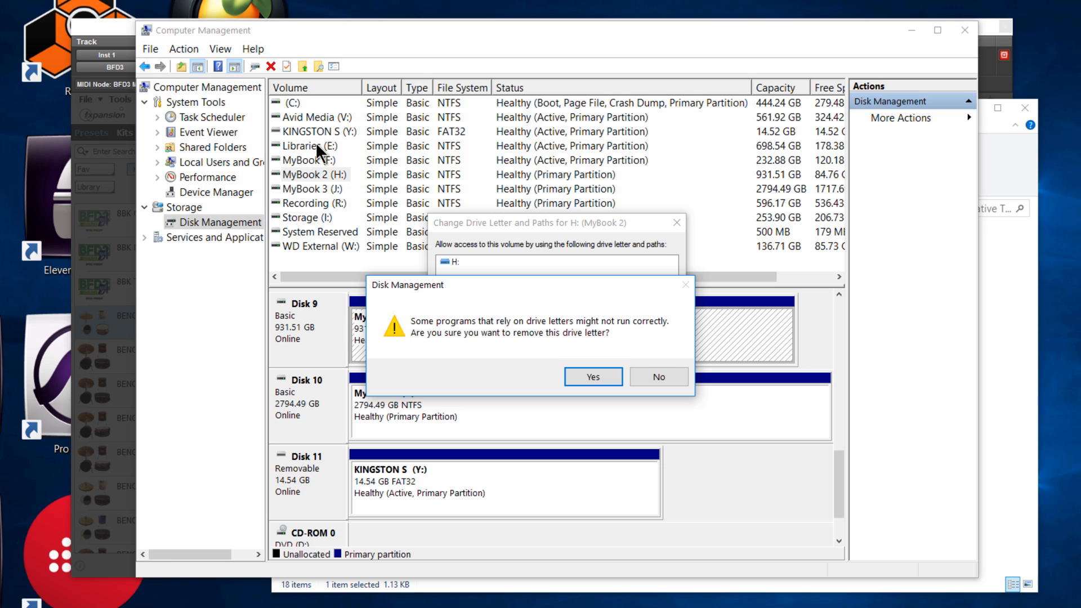
{"action": "left_click", "coordinate": [100, 25]}
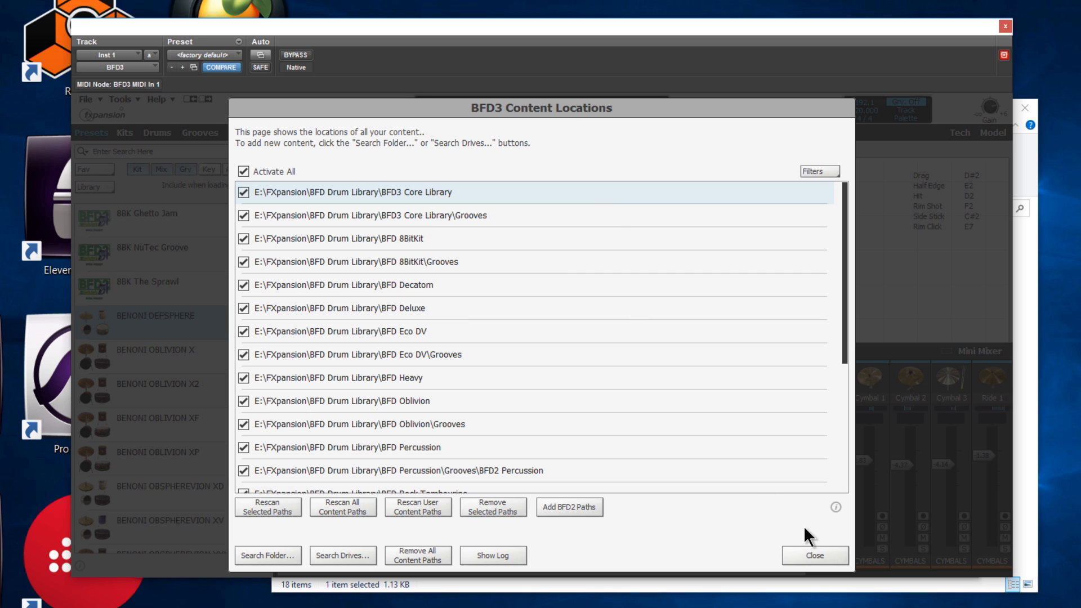
{"action": "left_click", "coordinate": [815, 554]}
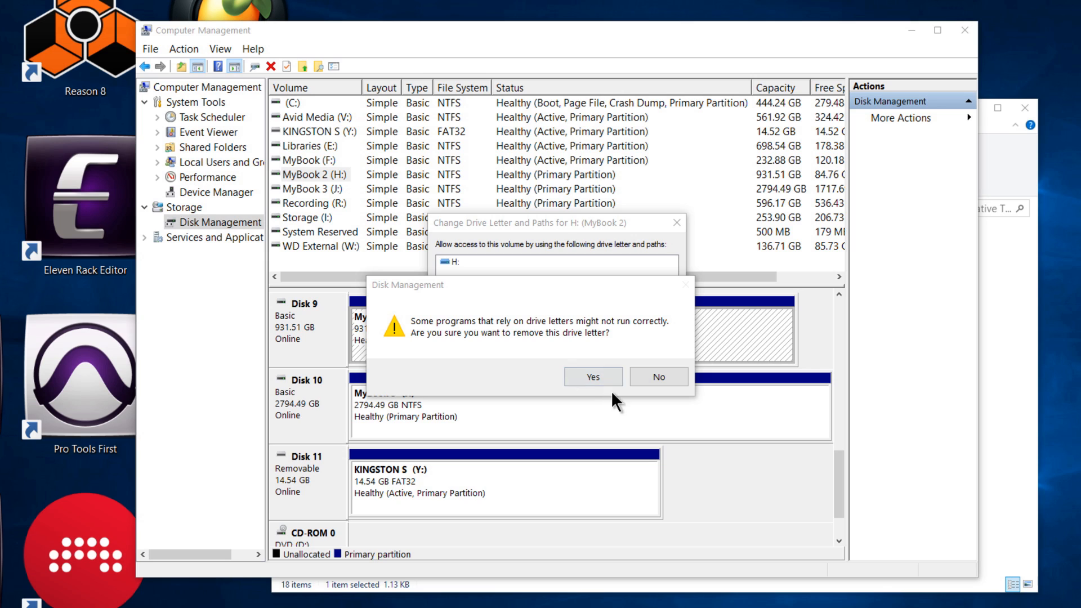
{"action": "left_click", "coordinate": [591, 377]}
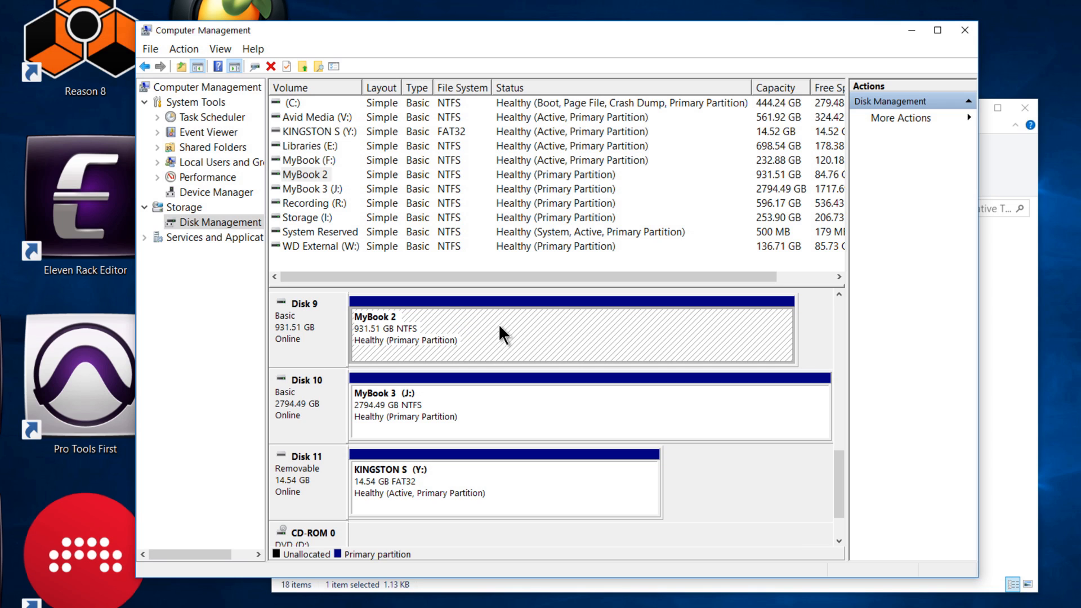
Step: Choose H as the new drive letter for the MyBook 3 volume on Disk 10 and submit the change
{"action": "left_click", "coordinate": [417, 415]}
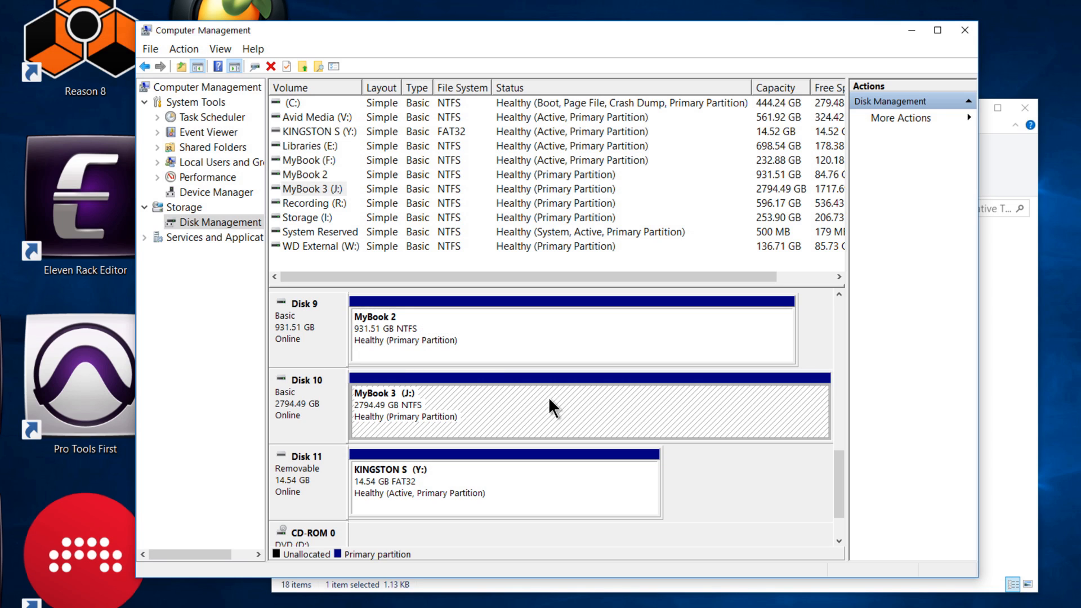
{"action": "right_click", "coordinate": [529, 405]}
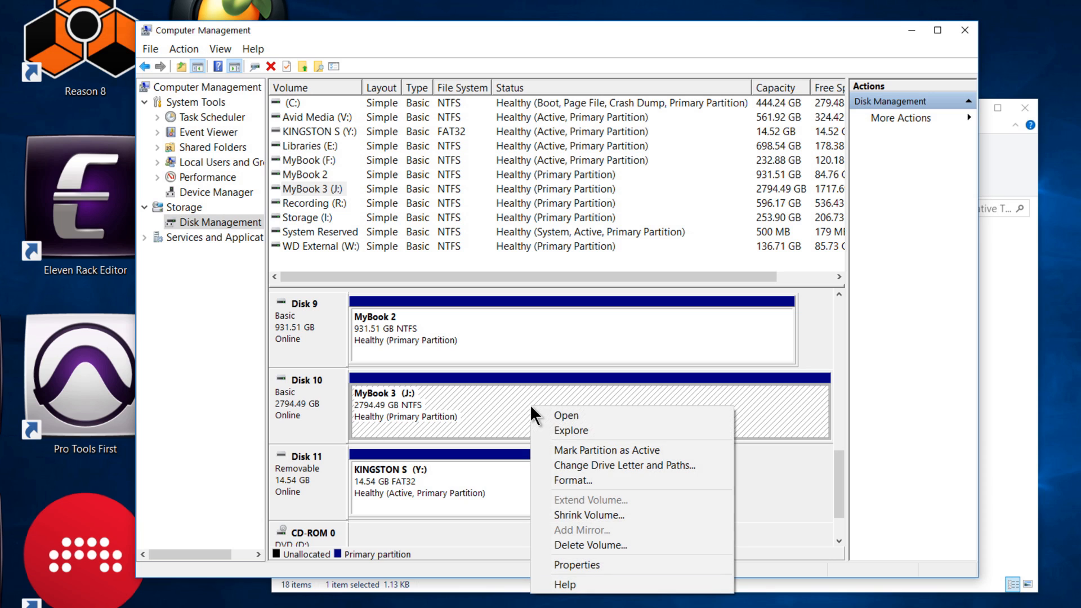
{"action": "left_click", "coordinate": [624, 465]}
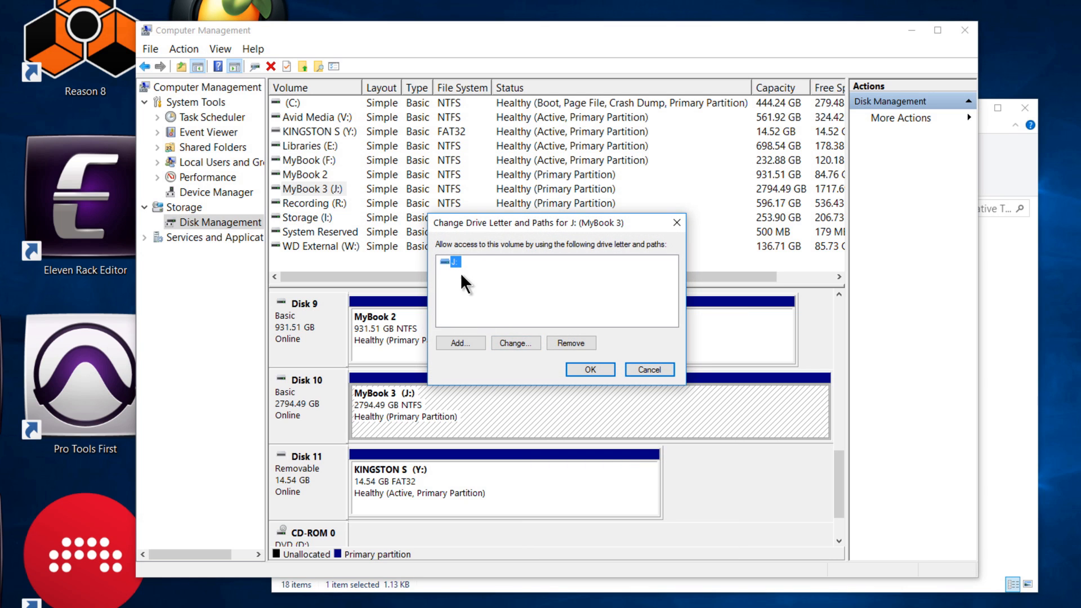
{"action": "left_click", "coordinate": [515, 342]}
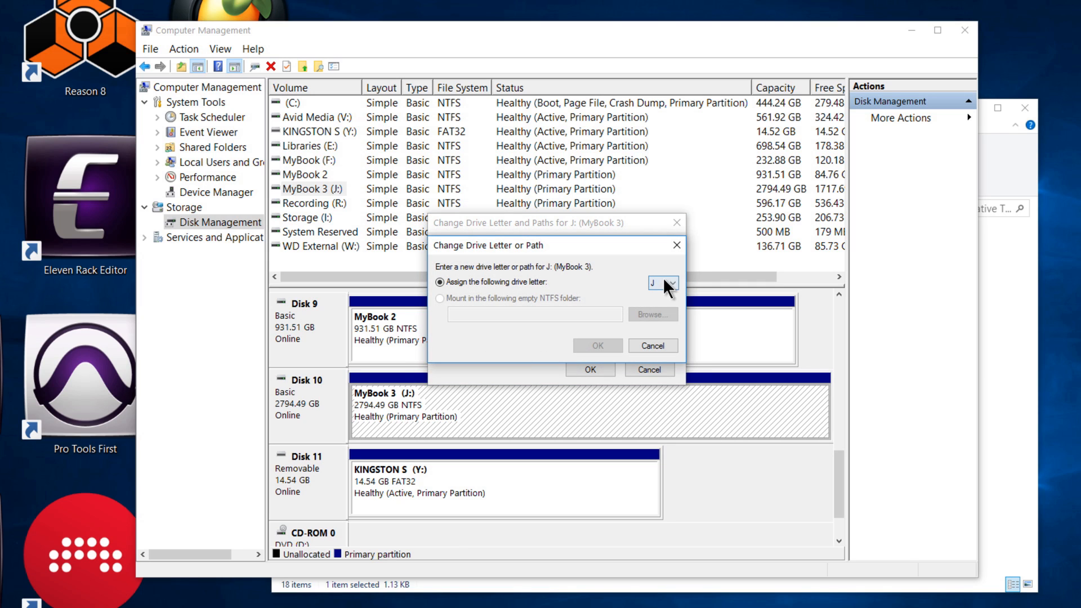
{"action": "left_click", "coordinate": [665, 281]}
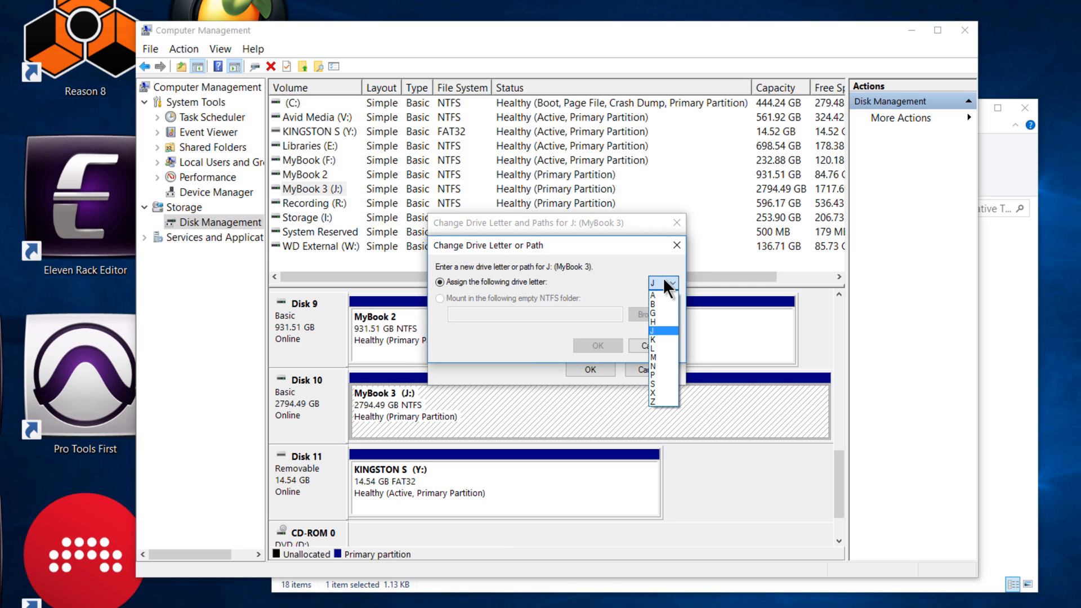
{"action": "left_click", "coordinate": [662, 322]}
{"action": "left_click", "coordinate": [599, 346]}
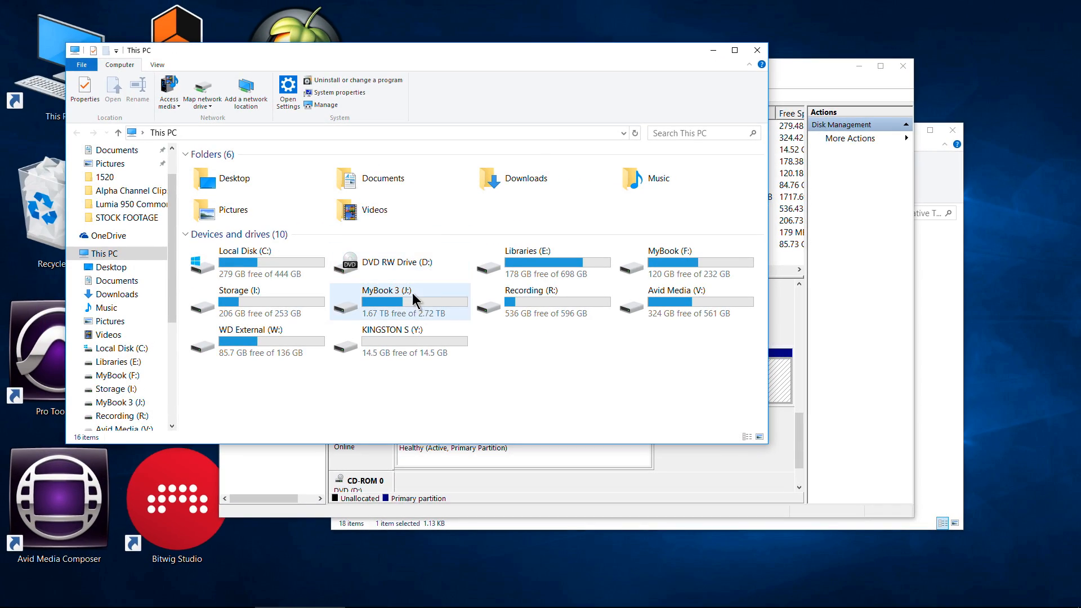
Step: Look into the STOCK FOOTAGE folder on MyBook 3 (J:) in File Explorer, and close the window
{"action": "left_click", "coordinate": [414, 297]}
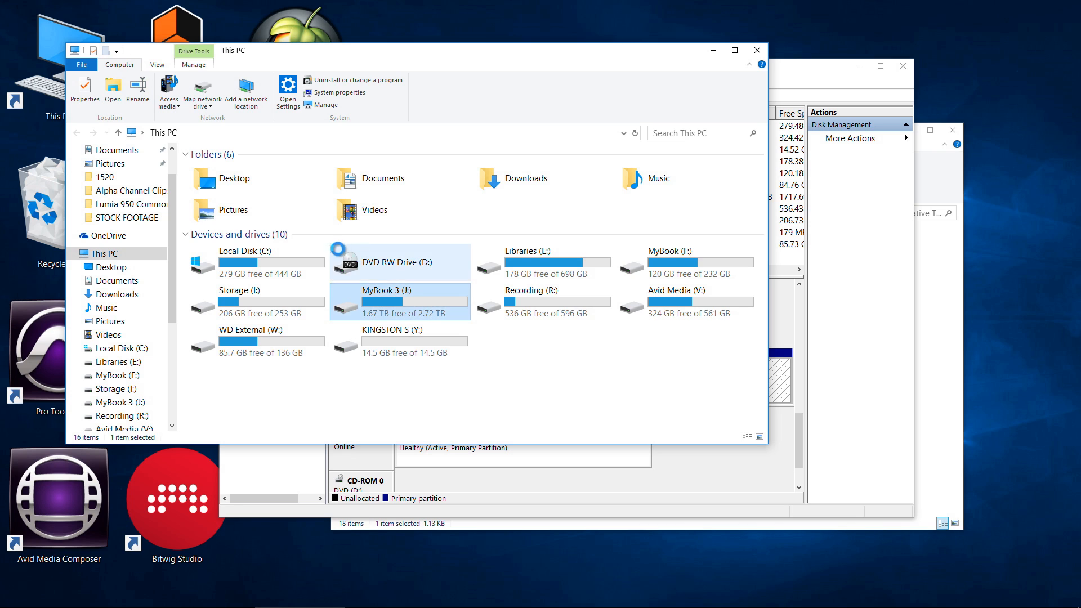
{"action": "double_click", "coordinate": [405, 295]}
{"action": "double_click", "coordinate": [228, 193]}
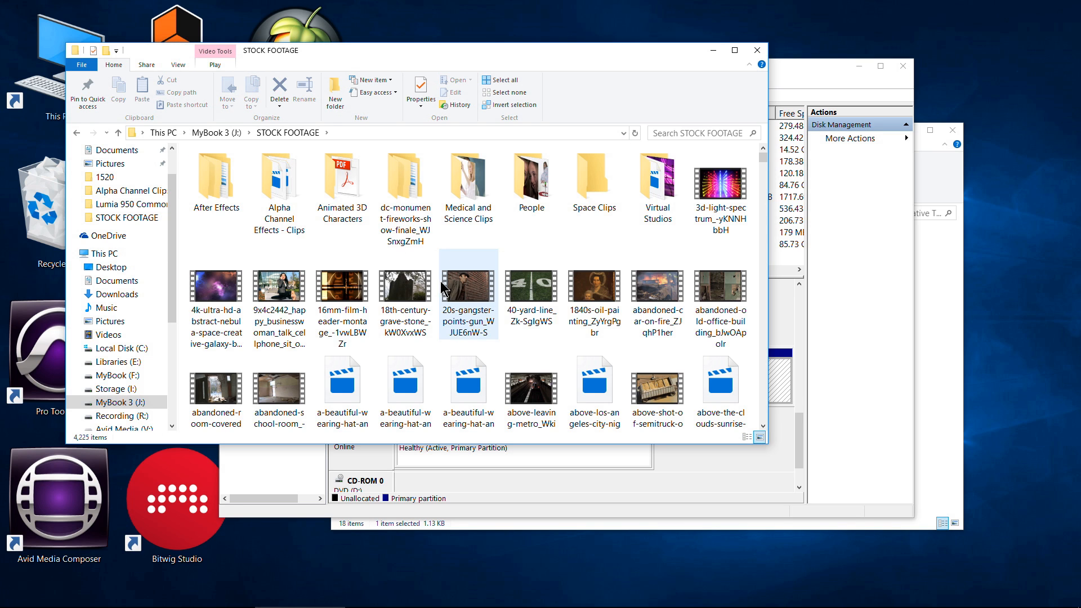
{"action": "left_click", "coordinate": [757, 52]}
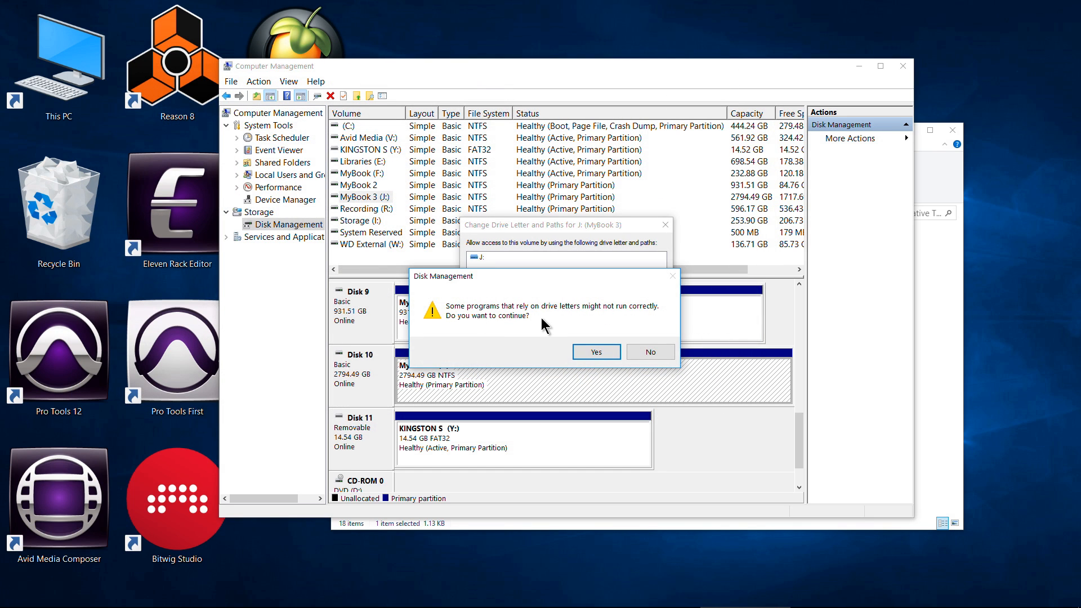
Step: Confirm the drive letter change for MyBook 3 and dismiss the removable drive notification
{"action": "left_click", "coordinate": [596, 352]}
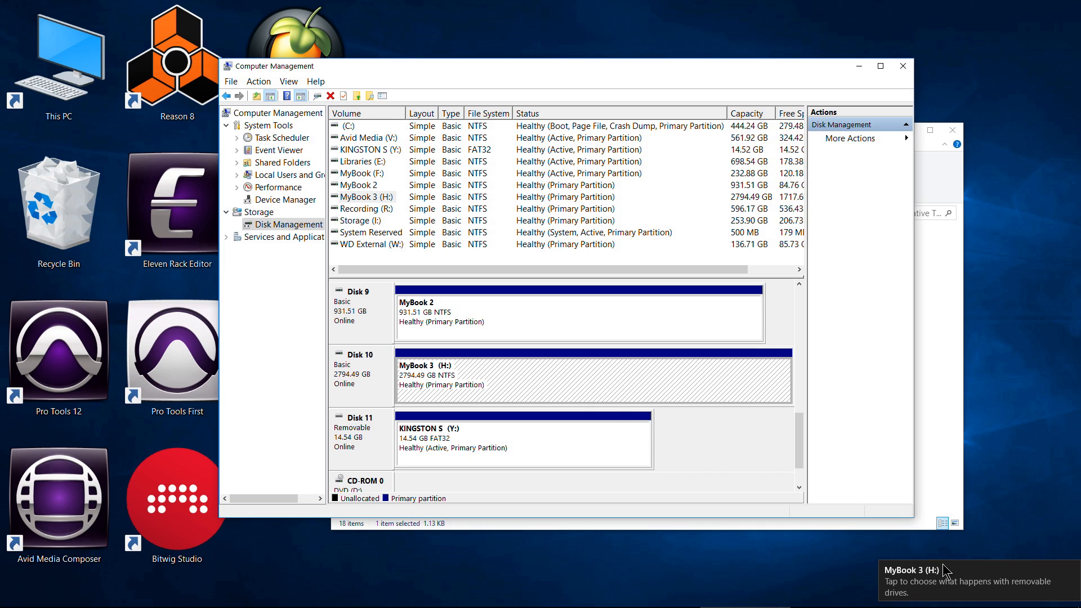
{"action": "left_click", "coordinate": [942, 580]}
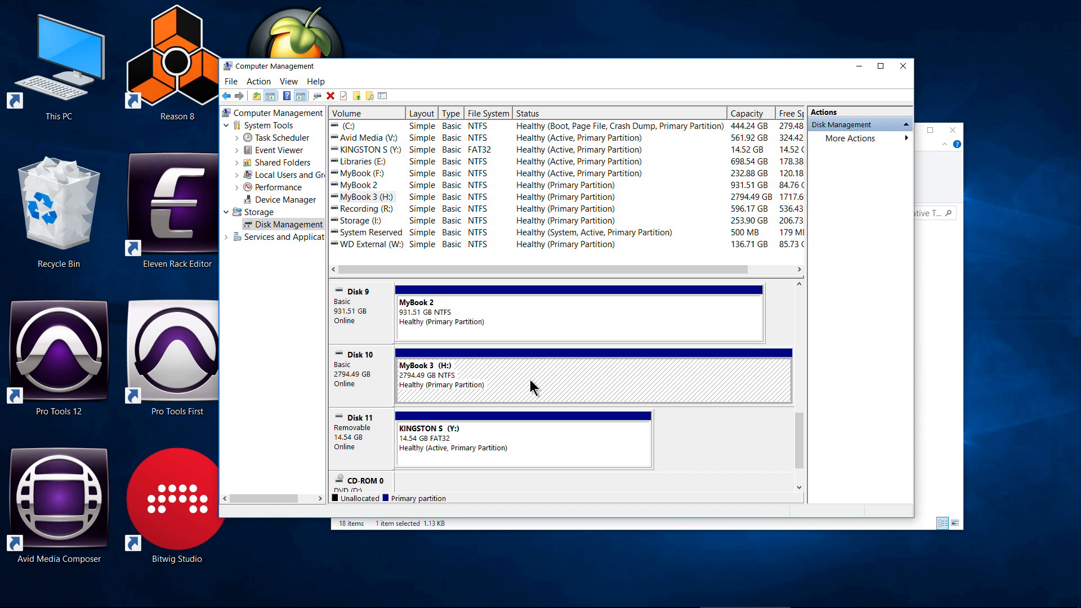
Step: Add drive letter G to the MyBook 2 volume on Disk 9 and check the new letters in This PC
{"action": "left_click", "coordinate": [591, 323]}
{"action": "right_click", "coordinate": [566, 318]}
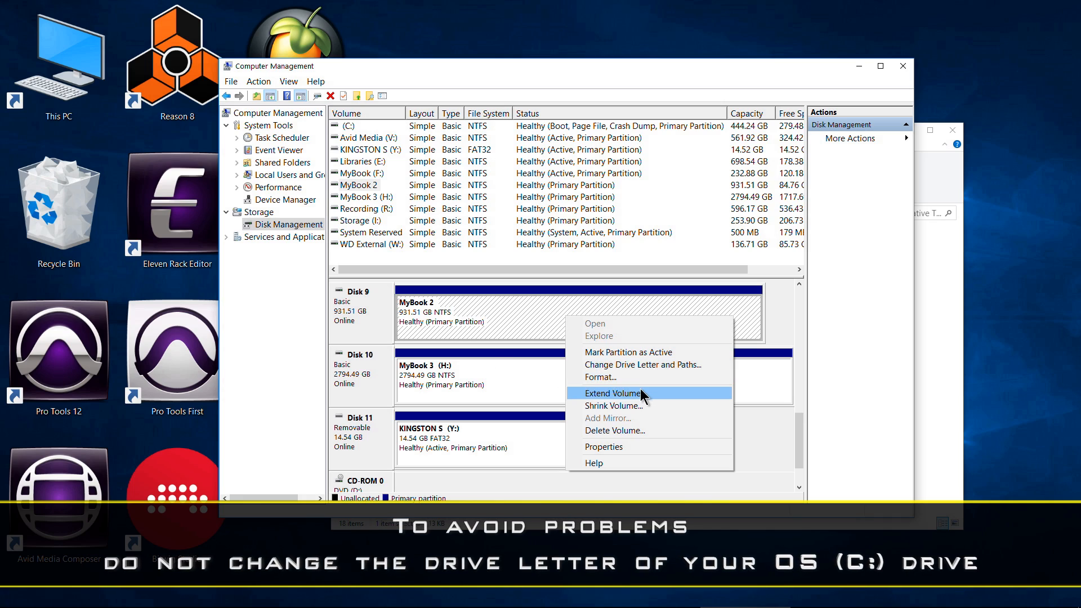
{"action": "left_click", "coordinate": [644, 365]}
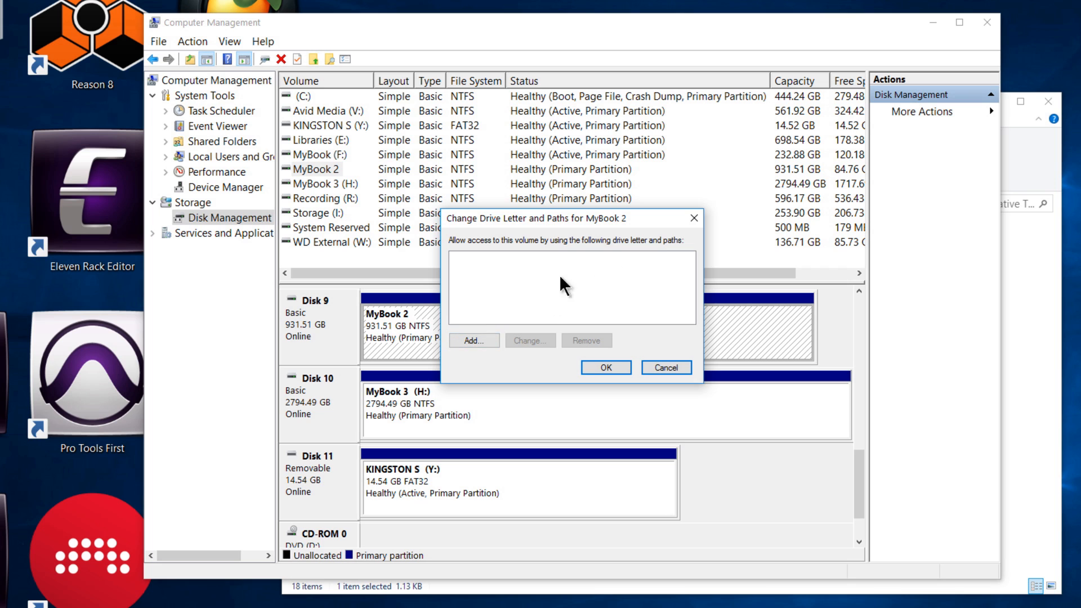
{"action": "left_click", "coordinate": [471, 340]}
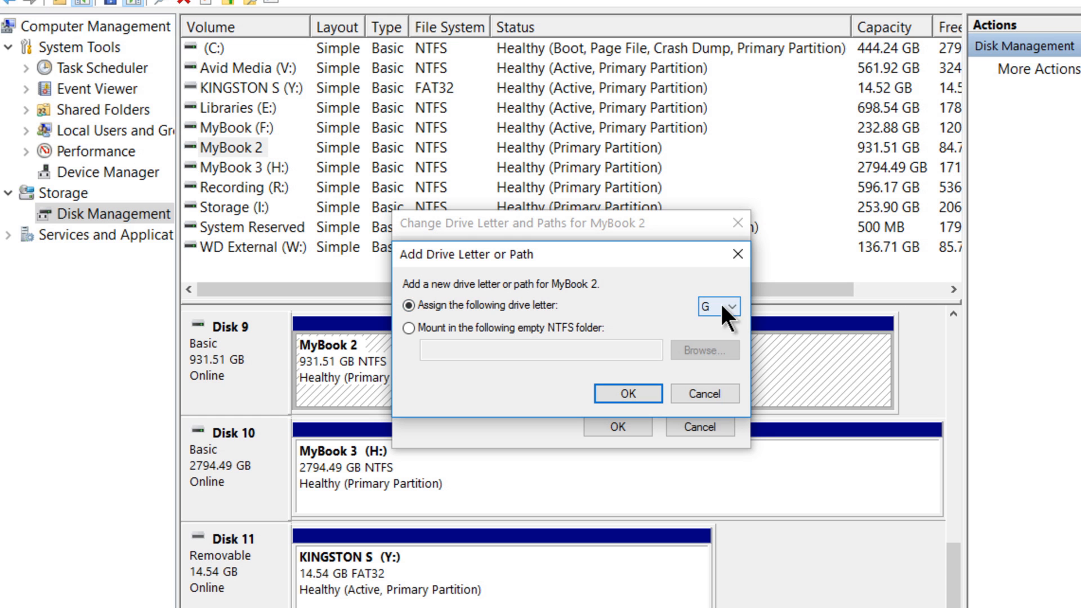
{"action": "left_click", "coordinate": [673, 286]}
{"action": "left_click", "coordinate": [720, 349]}
{"action": "left_click", "coordinate": [639, 393]}
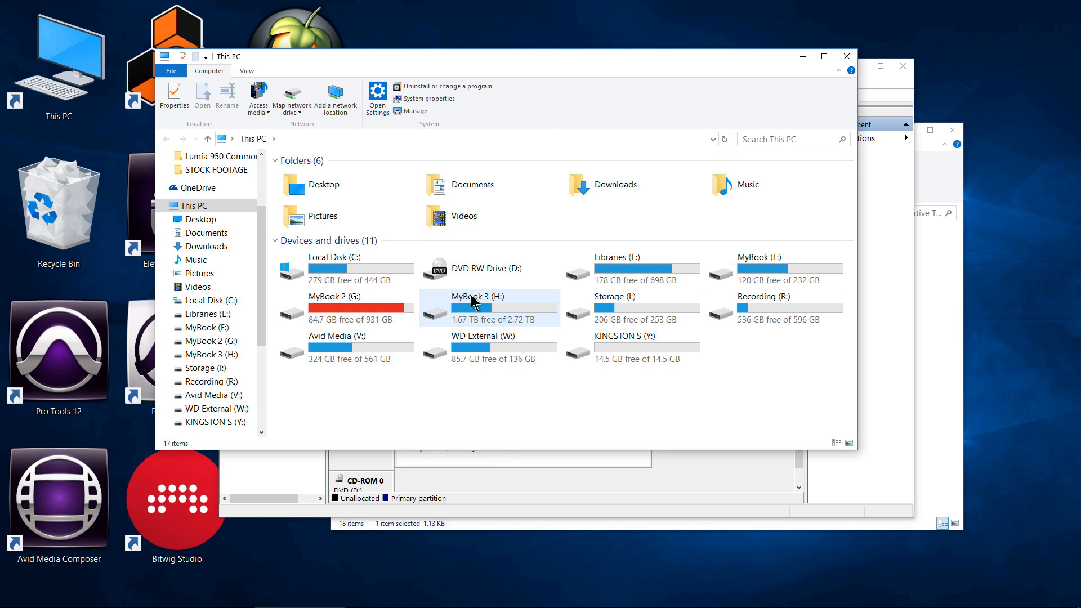
{"action": "left_click", "coordinate": [846, 56]}
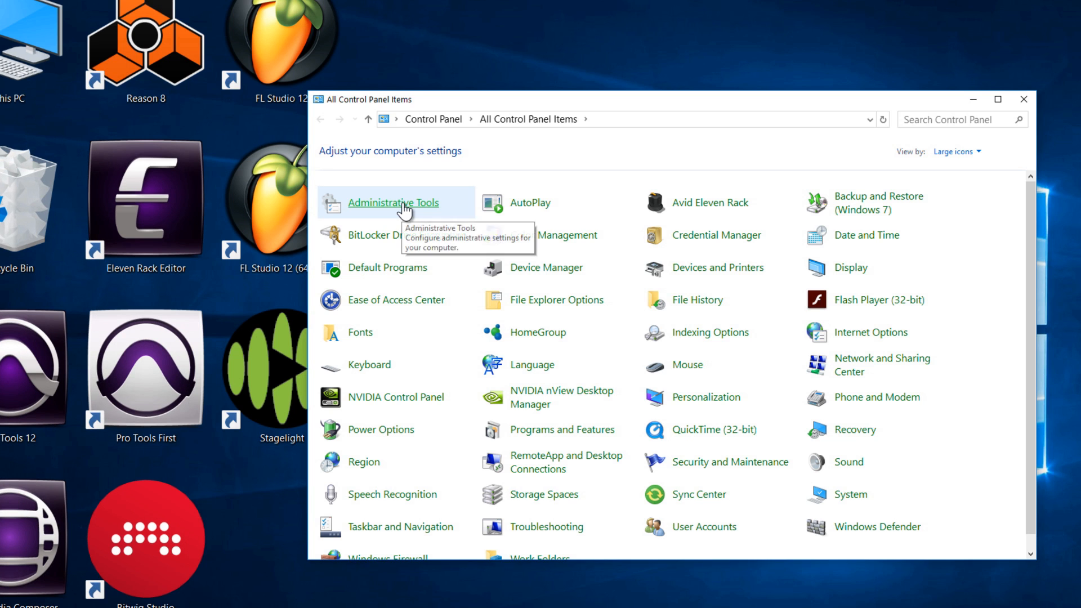
Step: Go to Disk Management through Administrative Tools and review MyBook 2's drive letter and path options without changing them
{"action": "left_click", "coordinate": [403, 209]}
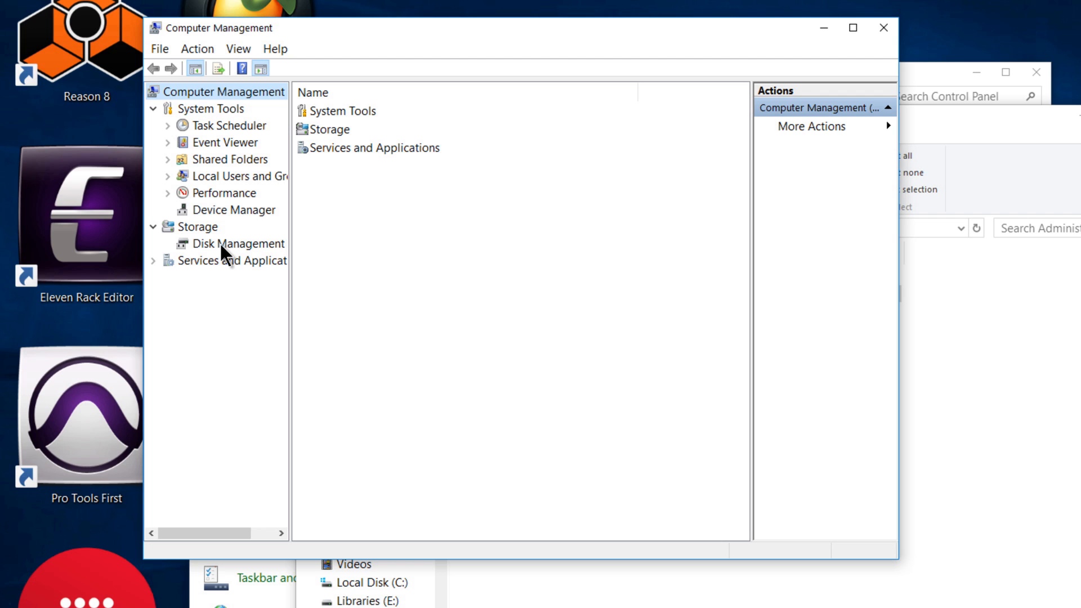
{"action": "left_click", "coordinate": [220, 246]}
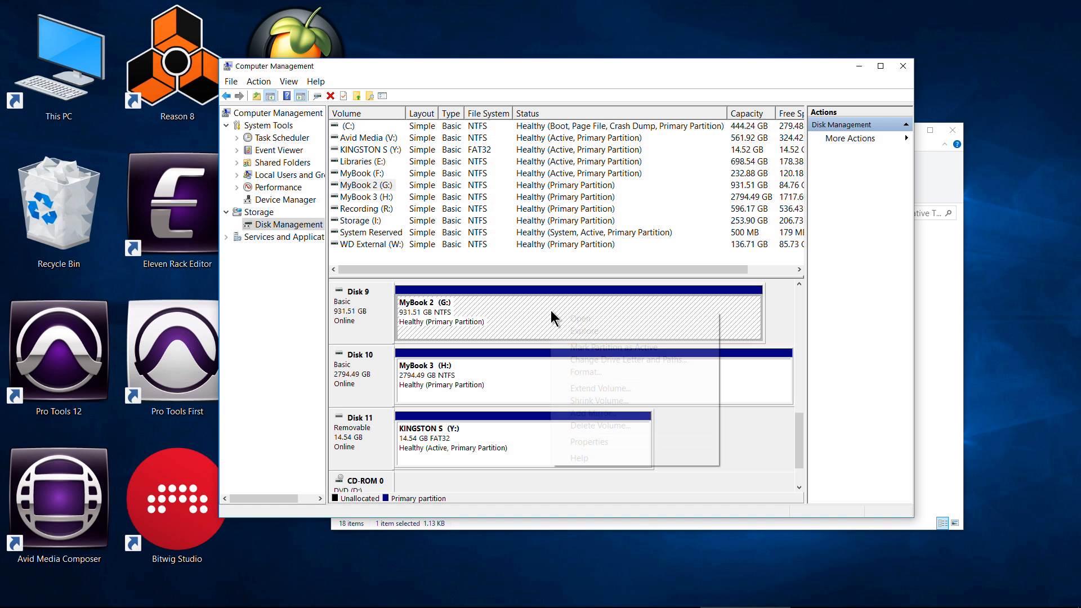
{"action": "right_click", "coordinate": [552, 312]}
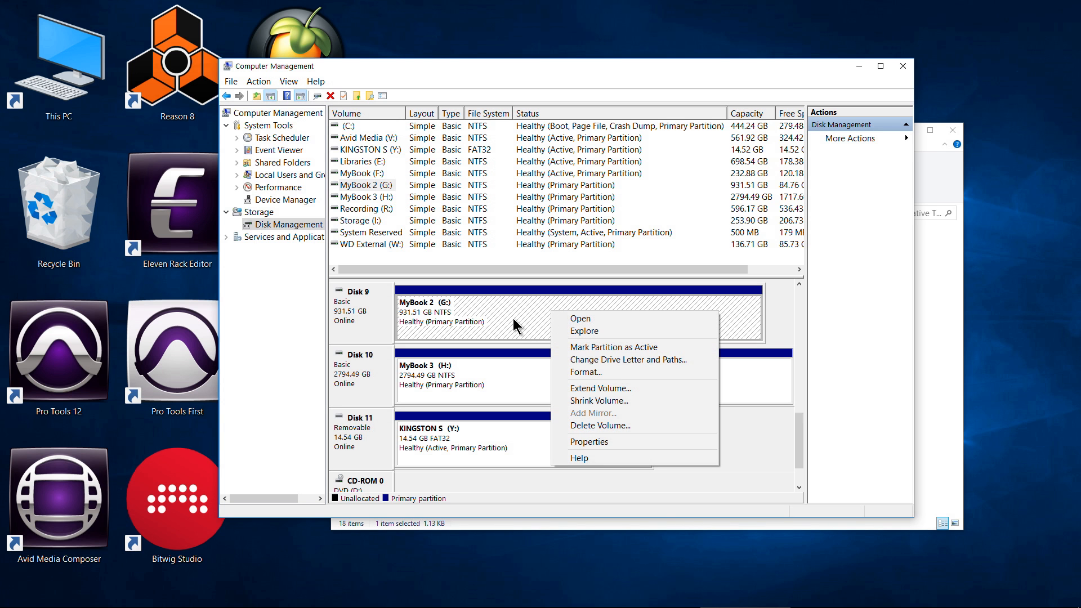
{"action": "left_click", "coordinate": [634, 360]}
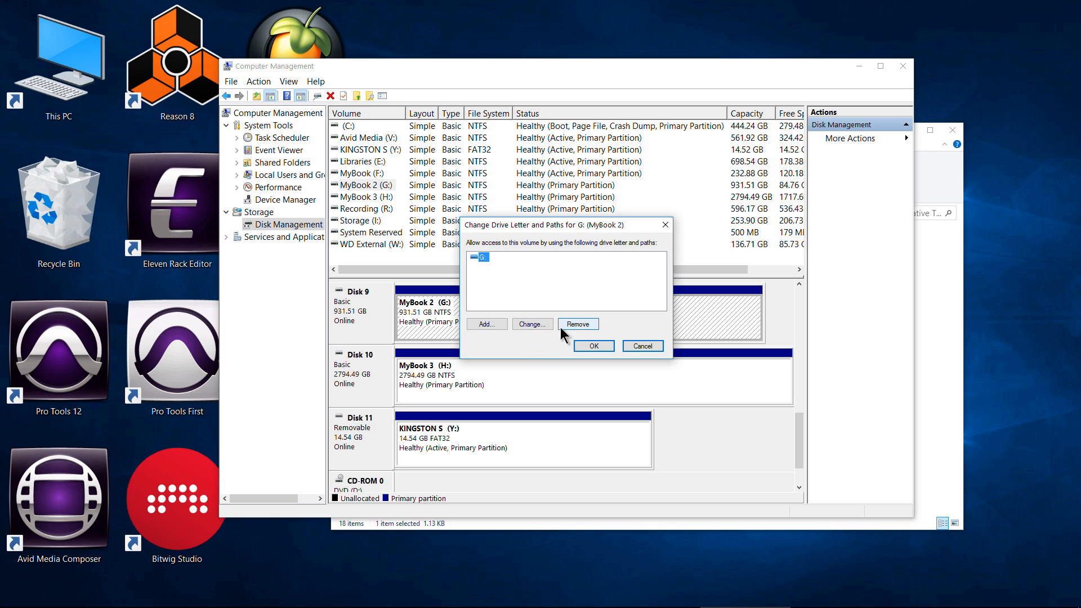
{"action": "left_click", "coordinate": [594, 346]}
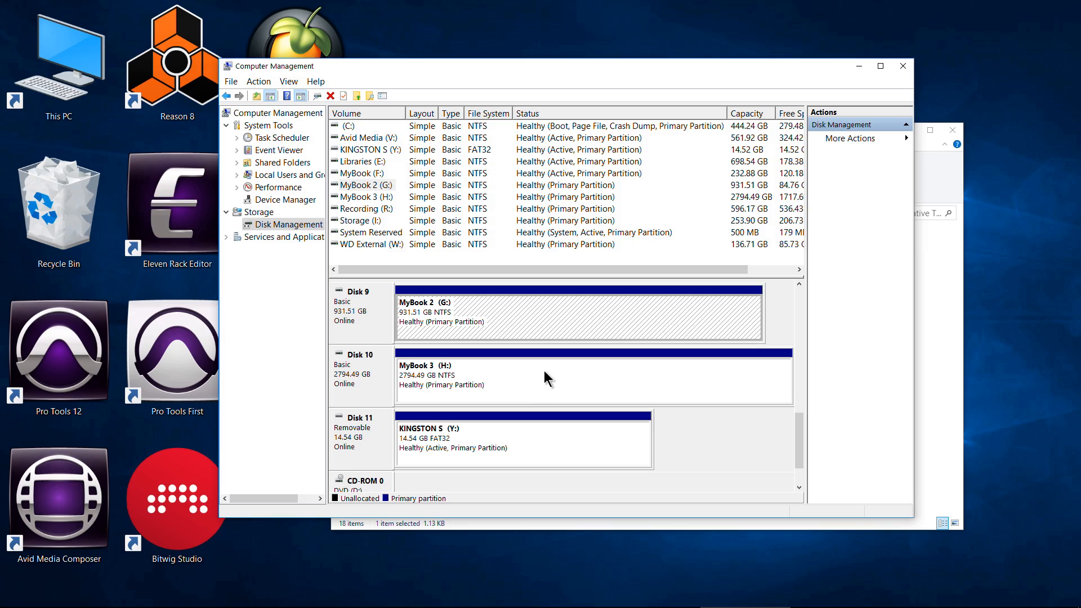